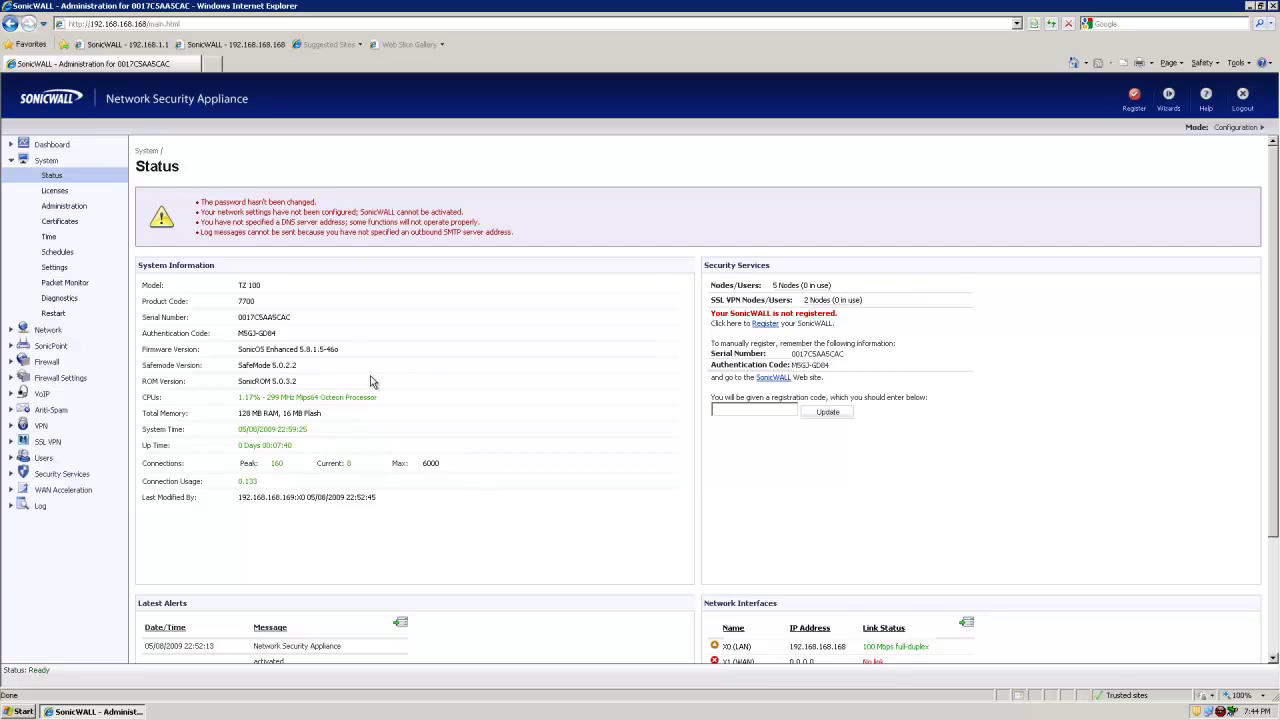
# List interfaces X0–X4, including PortShield ports X3 and X4, and note X2 is Unassigned
pyautogui.click(50, 330)
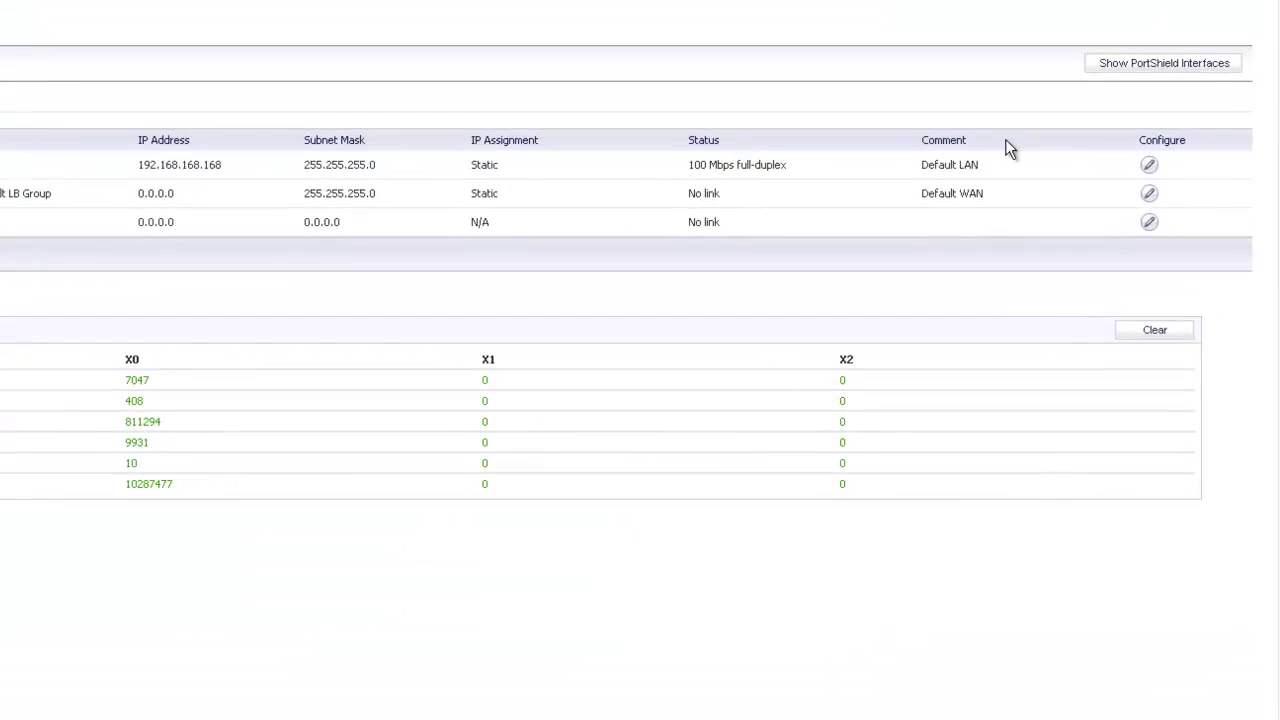
pyautogui.click(1170, 63)
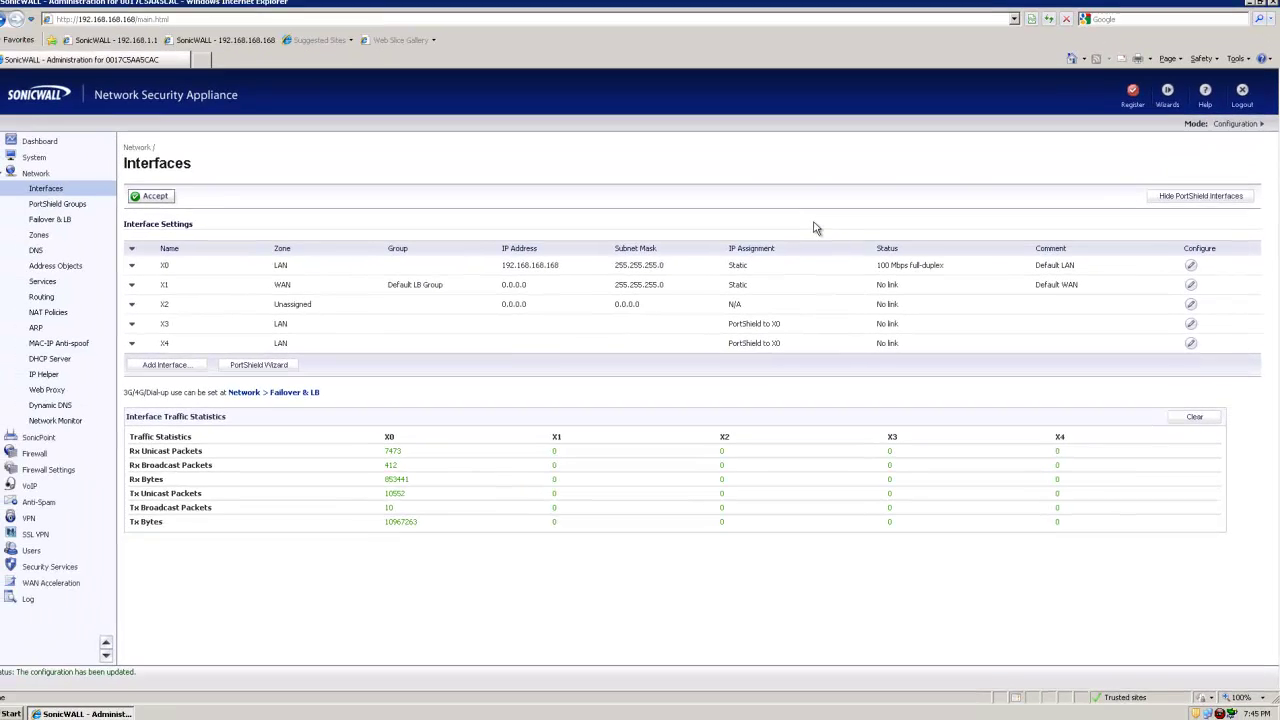
pyautogui.moveTo(256, 303); pyautogui.dragTo(351, 303)
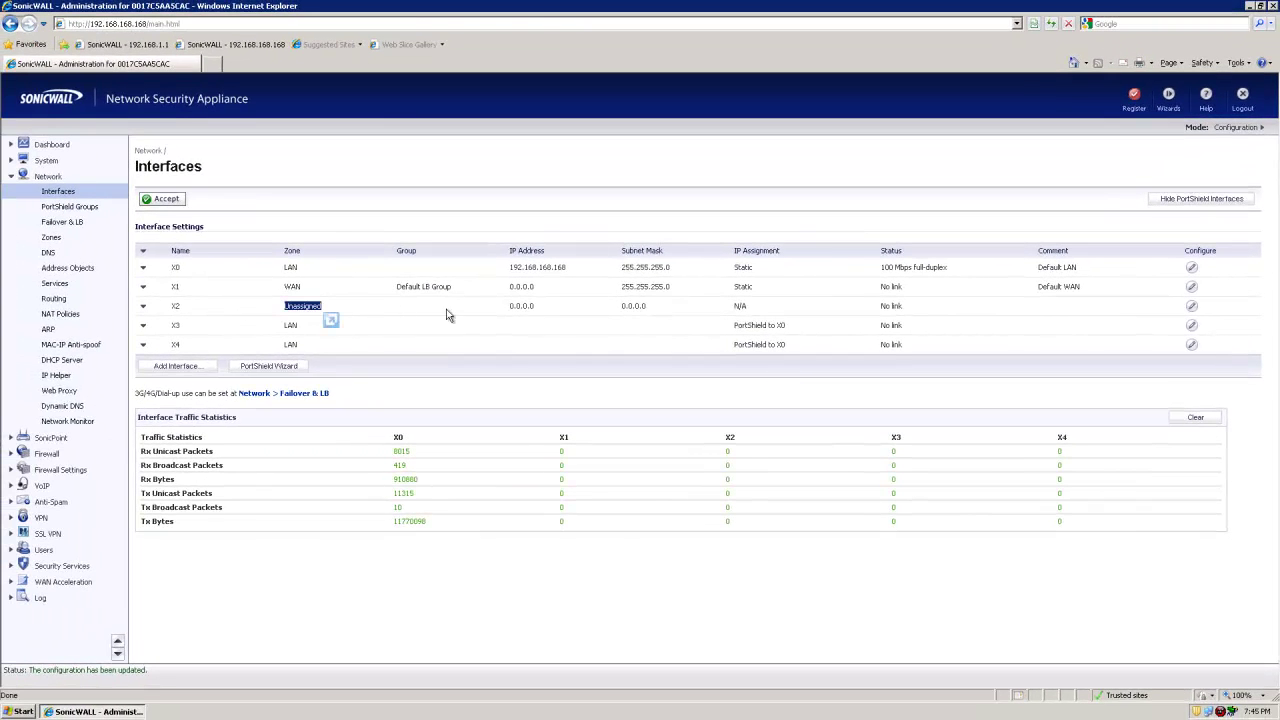
pyautogui.click(918, 314)
pyautogui.moveTo(793, 332); pyautogui.dragTo(720, 327)
pyautogui.moveTo(800, 343); pyautogui.dragTo(731, 343)
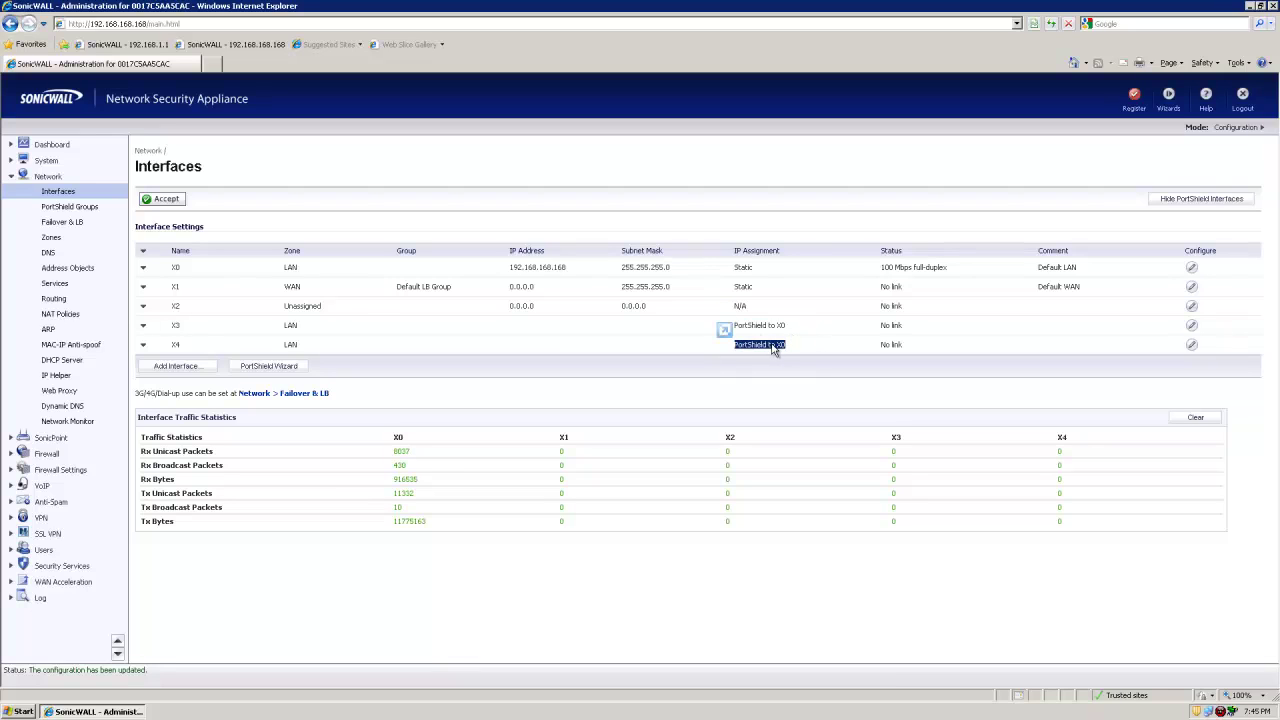
pyautogui.click(766, 308)
# Edit interface X2, setting its zone to DMZ and keeping Static IP Mode
pyautogui.click(1190, 306)
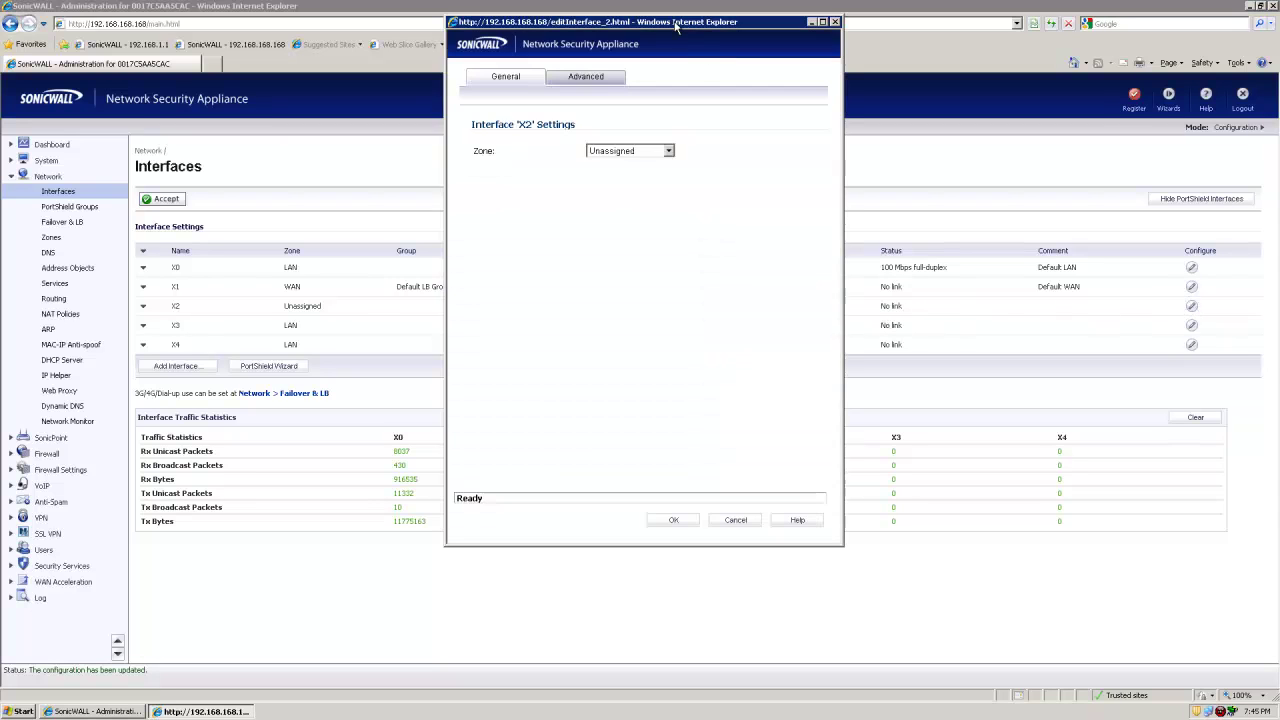
pyautogui.moveTo(676, 27); pyautogui.dragTo(740, 112)
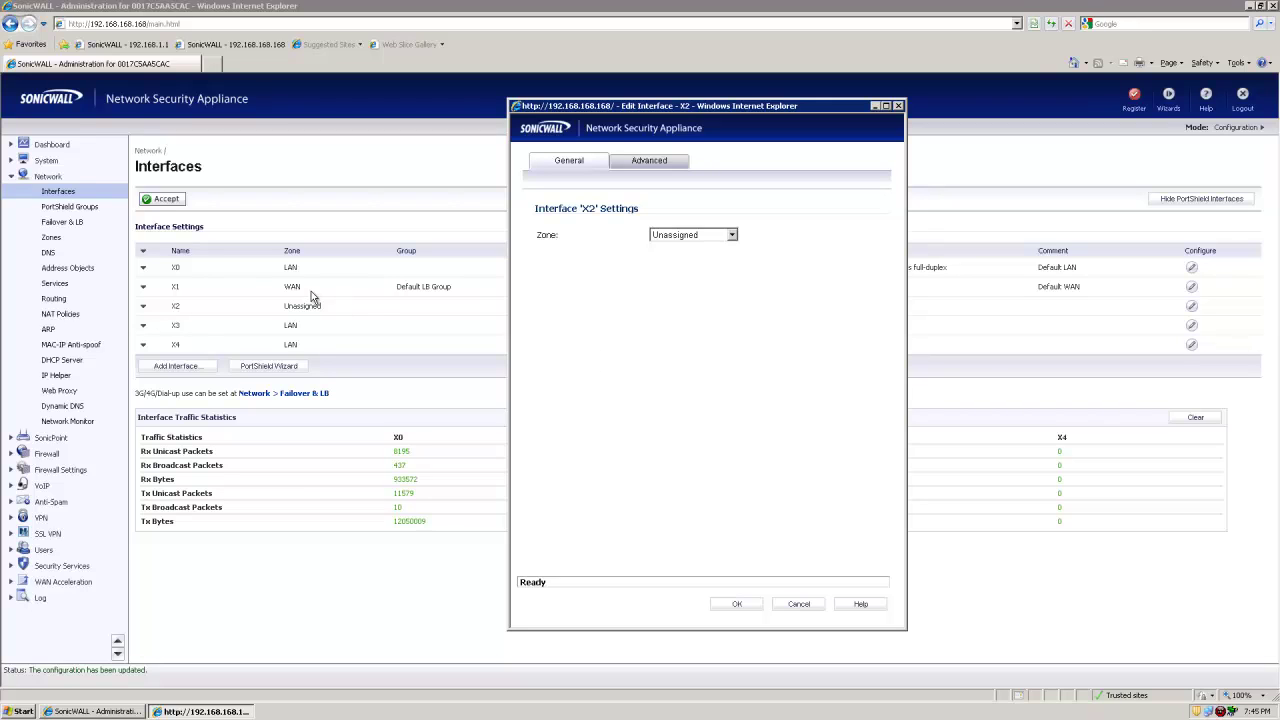
pyautogui.click(678, 236)
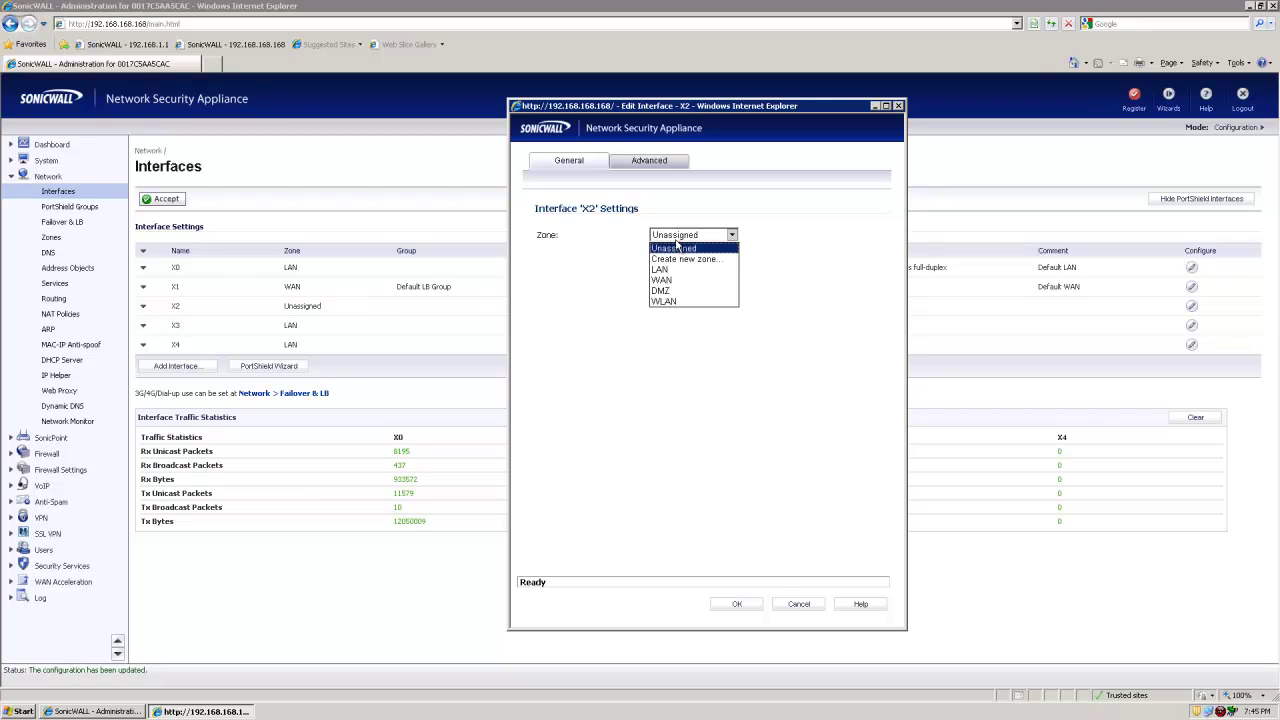
pyautogui.click(668, 291)
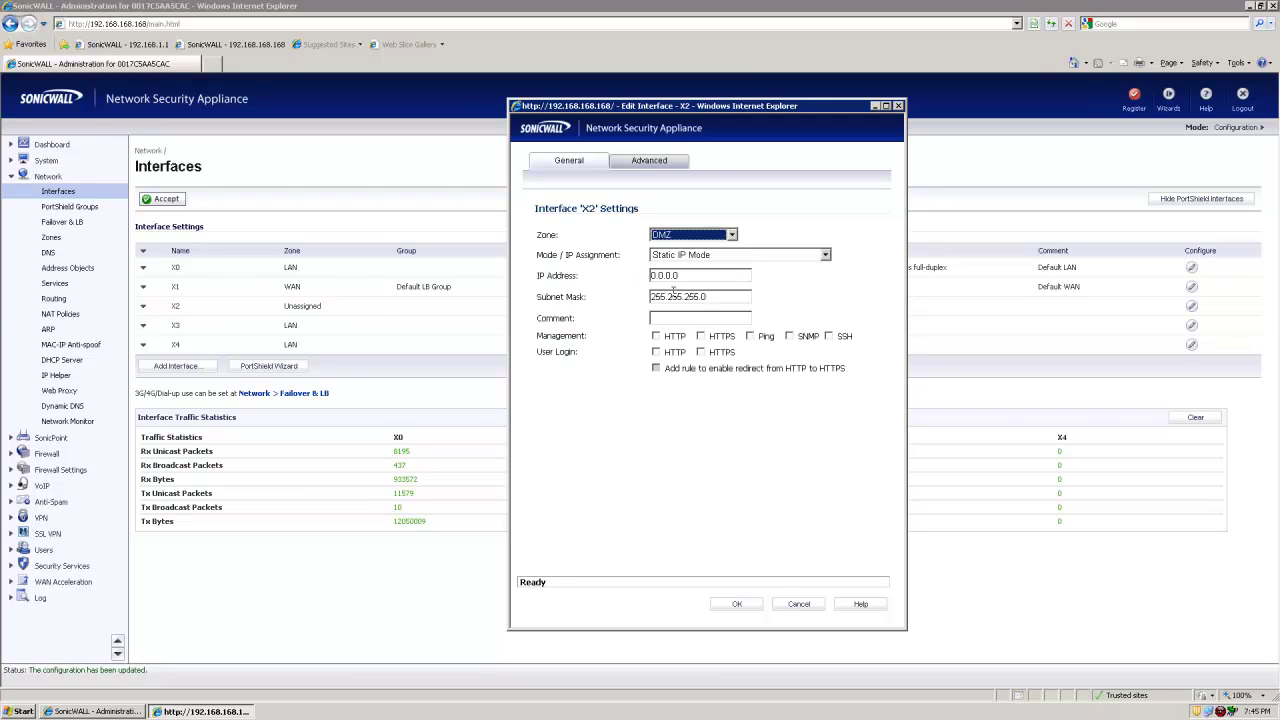
pyautogui.click(874, 298)
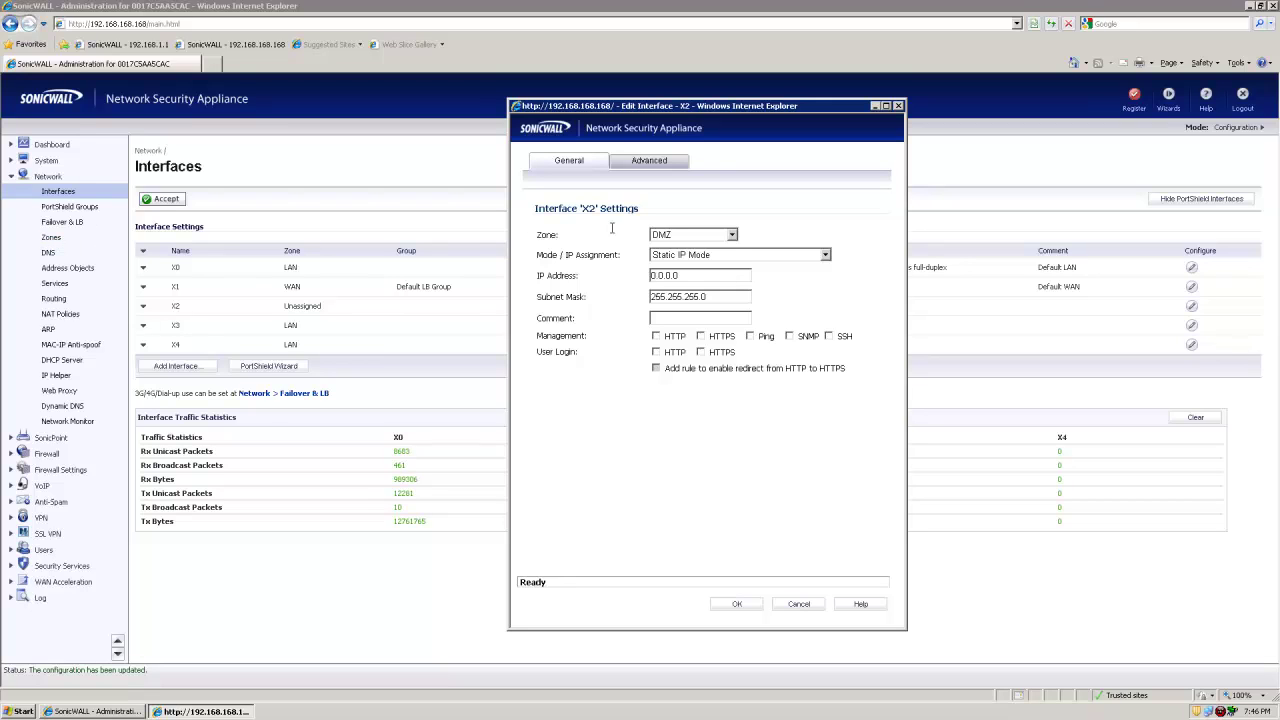
pyautogui.click(693, 256)
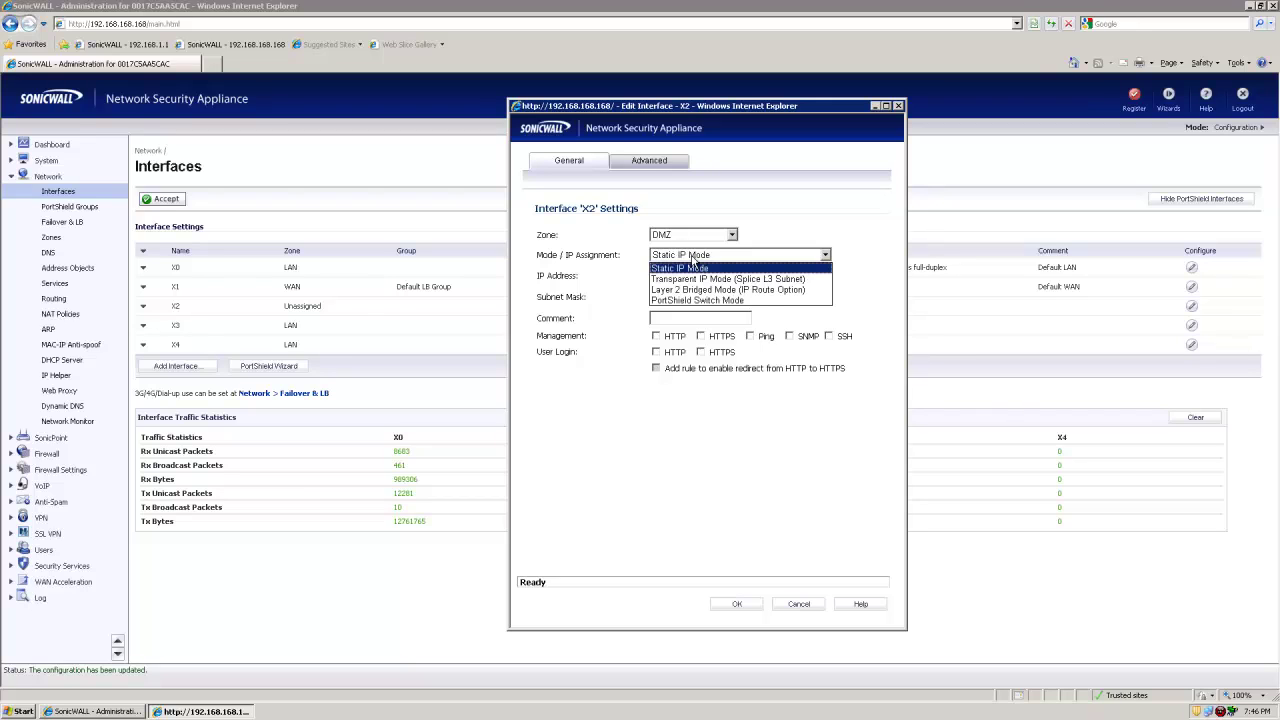
pyautogui.click(694, 263)
# Replace X2's placeholder IP address with 10.0.0.0
pyautogui.press('Tab')
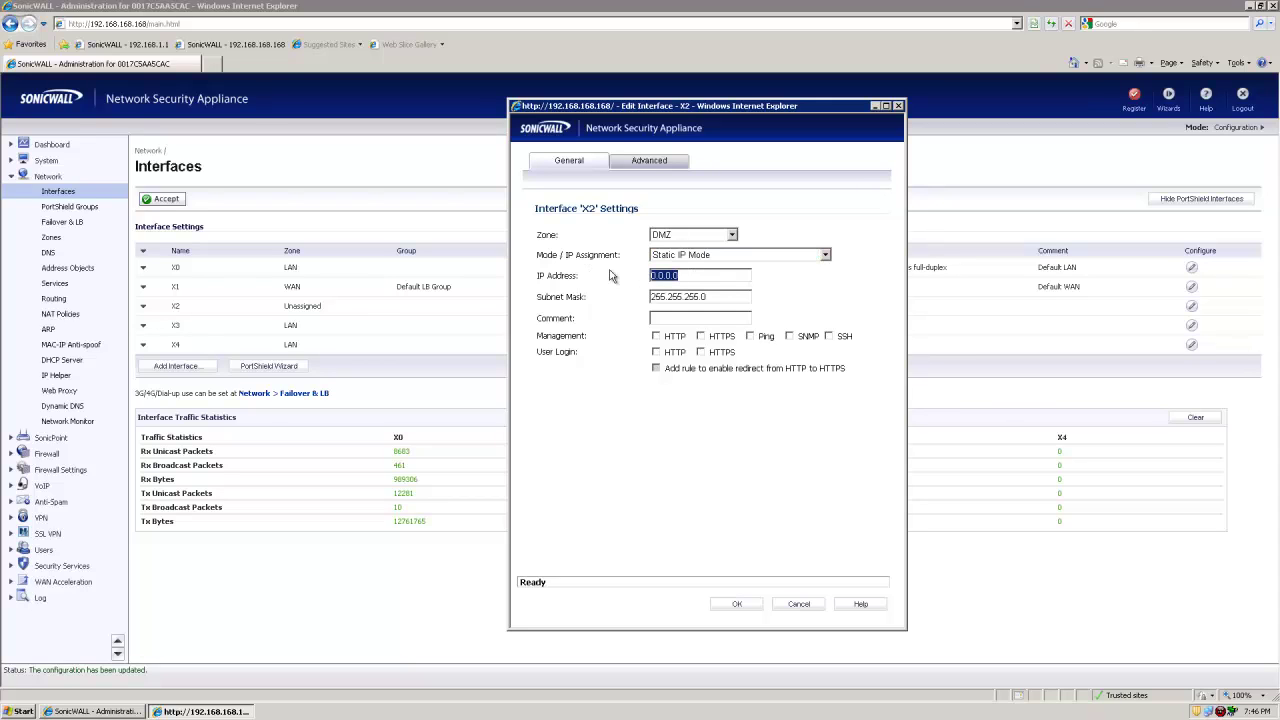
pyautogui.press('BackSpace')
pyautogui.moveTo(629, 107); pyautogui.dragTo(707, 129)
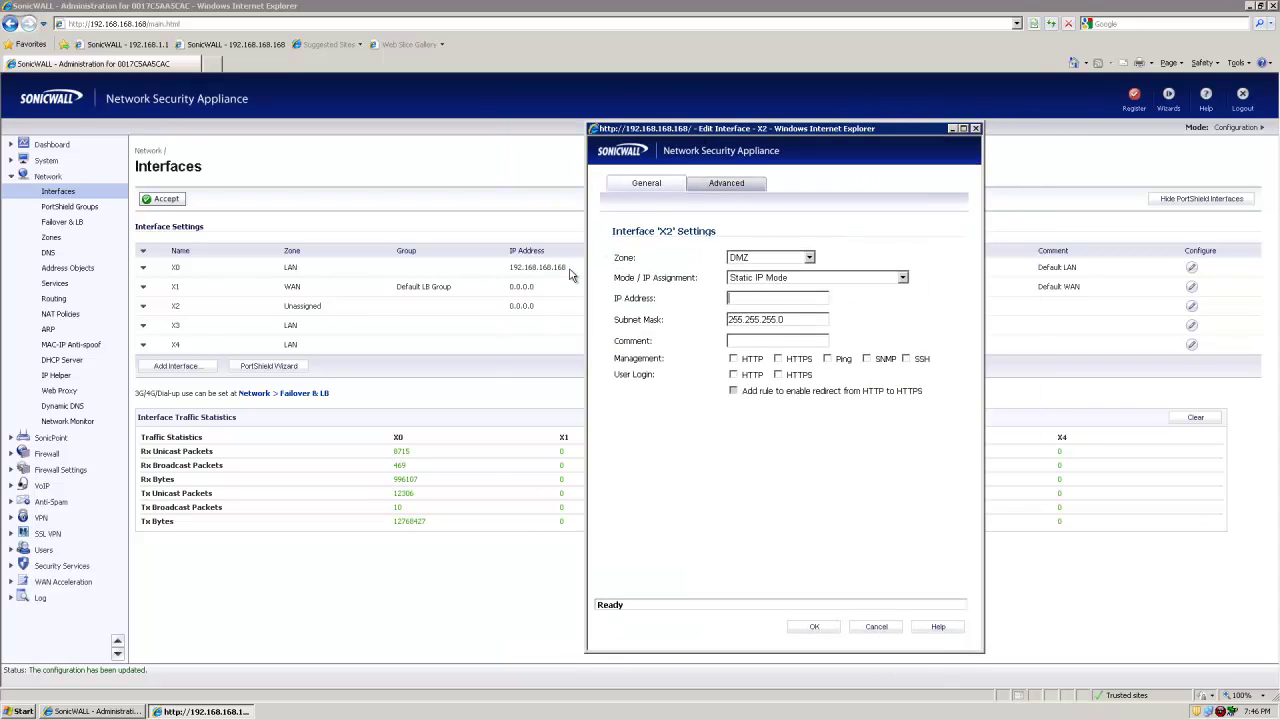
pyautogui.moveTo(752, 130); pyautogui.dragTo(747, 123)
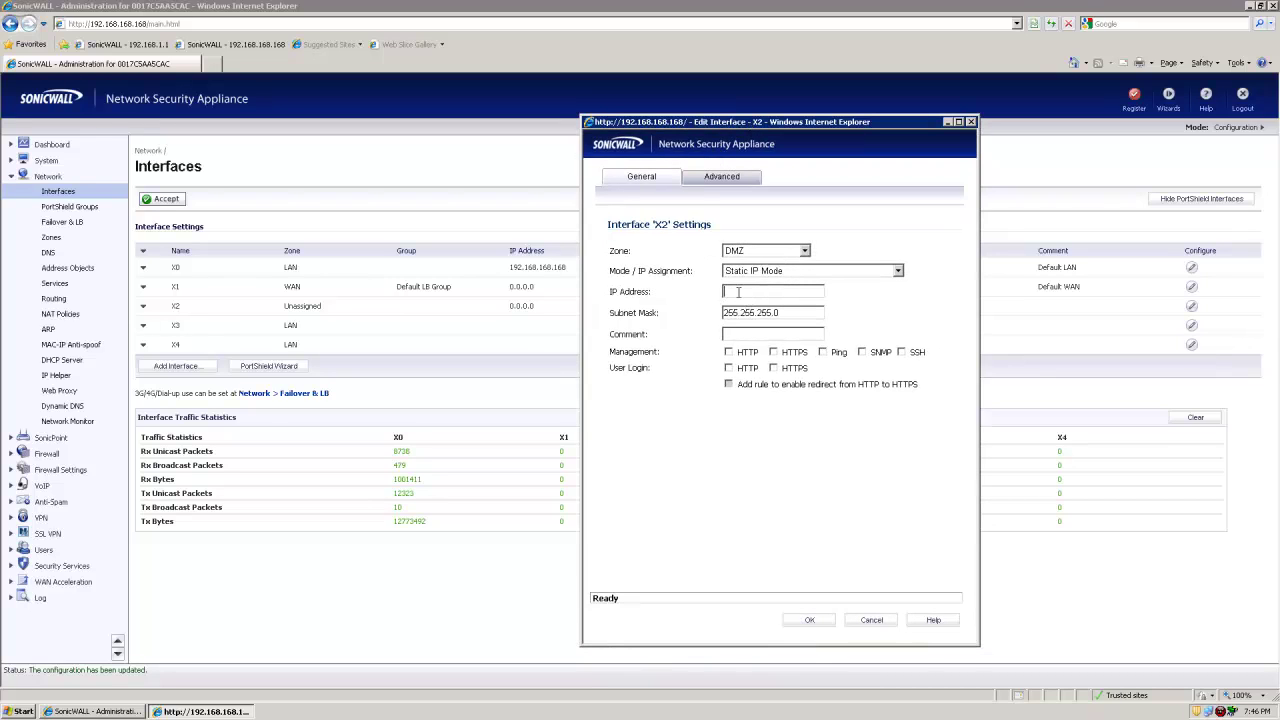
pyautogui.write('10.0.0.')
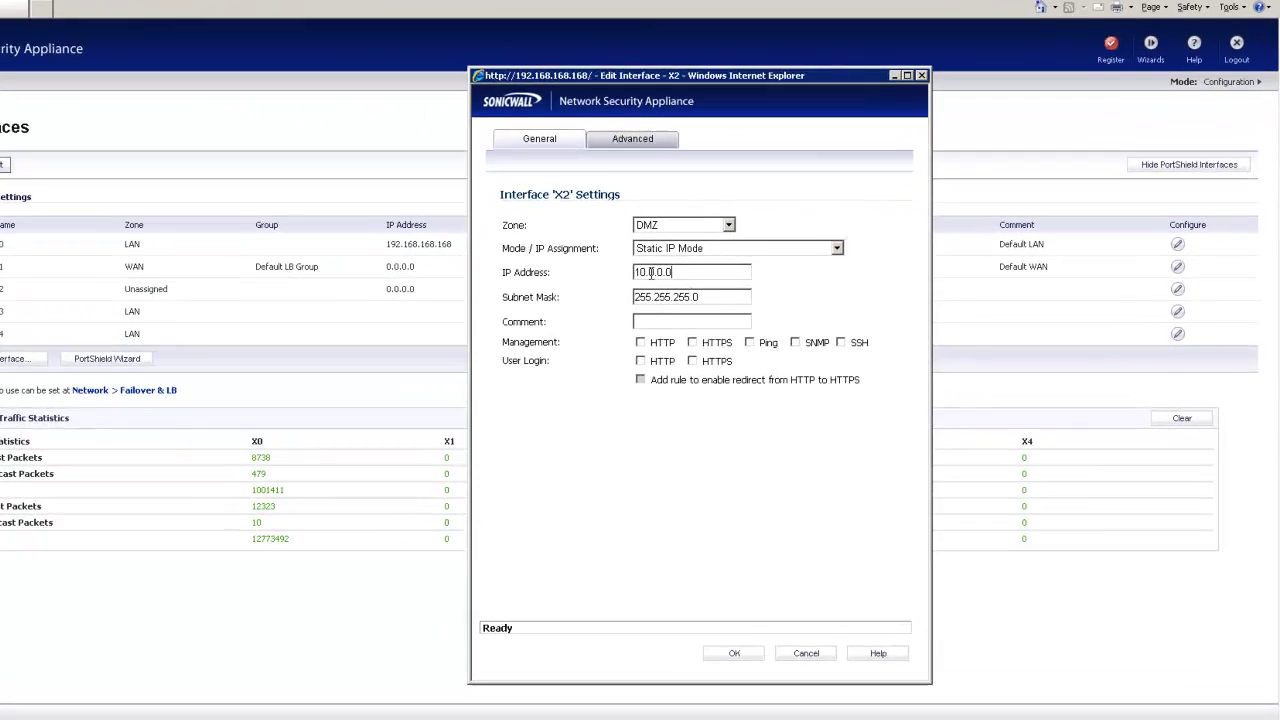
pyautogui.write('0')
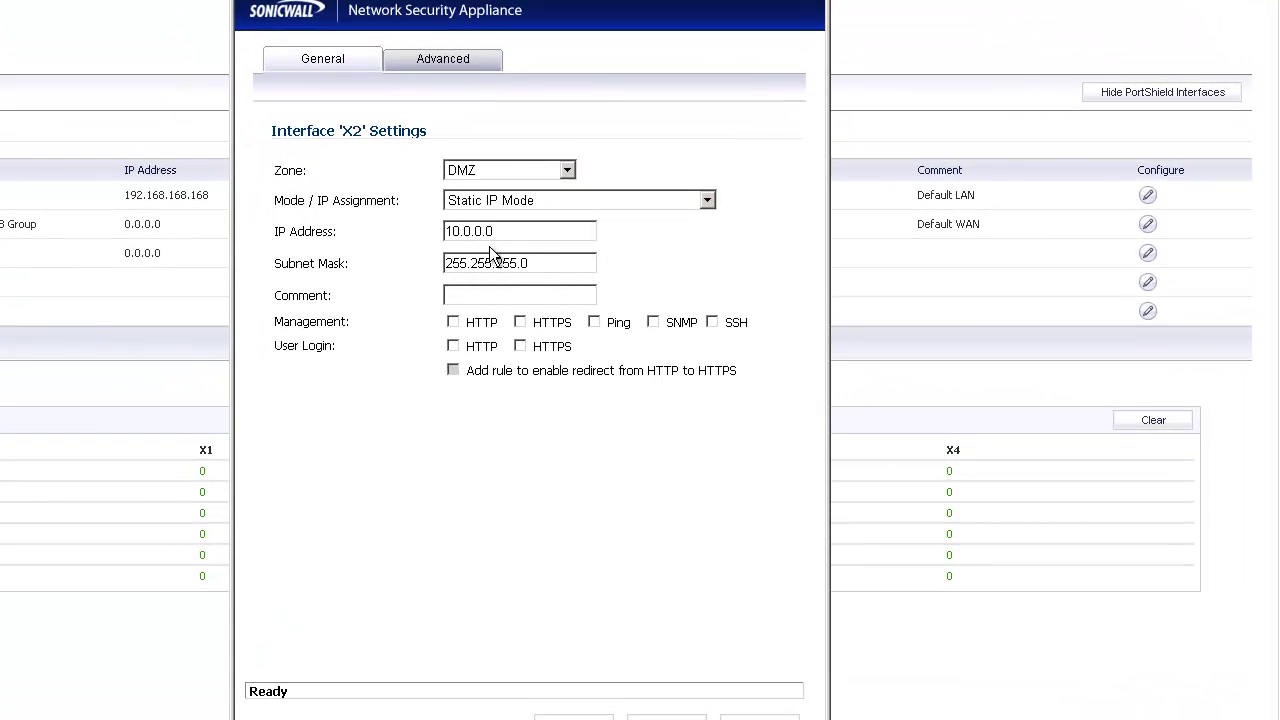
# Keep mask 255.255.255.0, add the comment 'Guest Access', and review the Advanced settings
pyautogui.moveTo(519, 263); pyautogui.dragTo(440, 265)
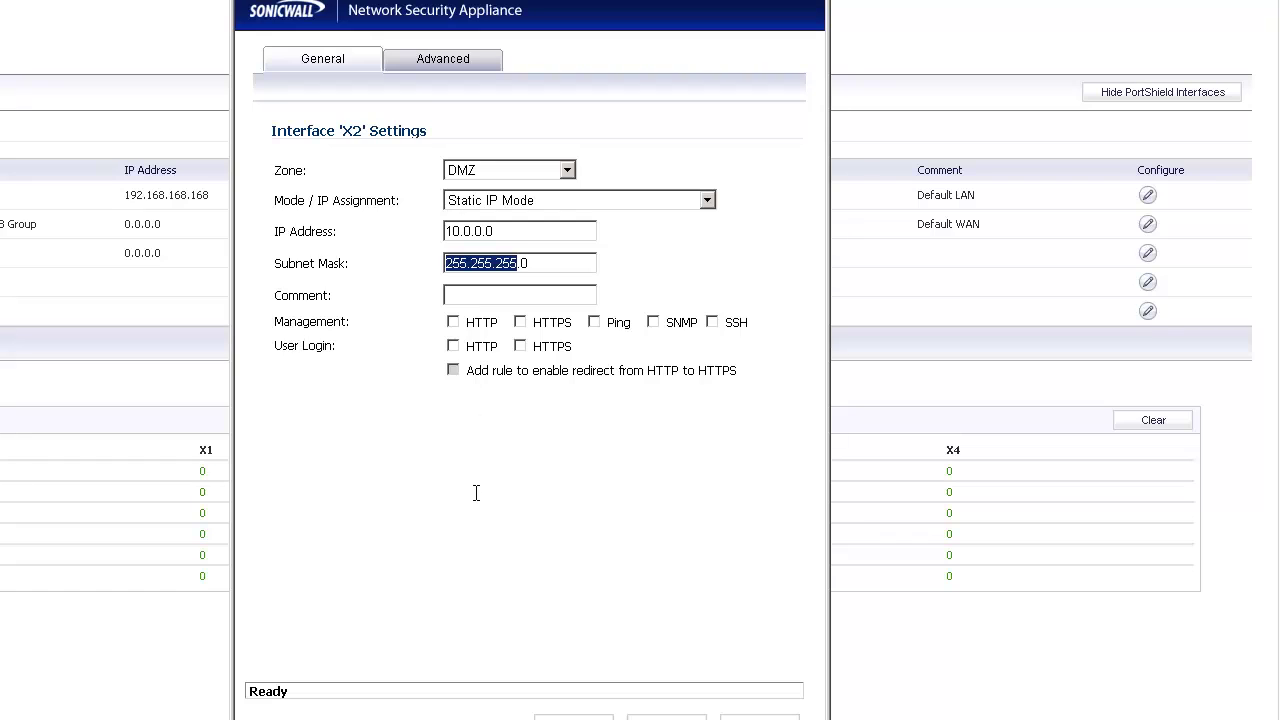
pyautogui.click(490, 288)
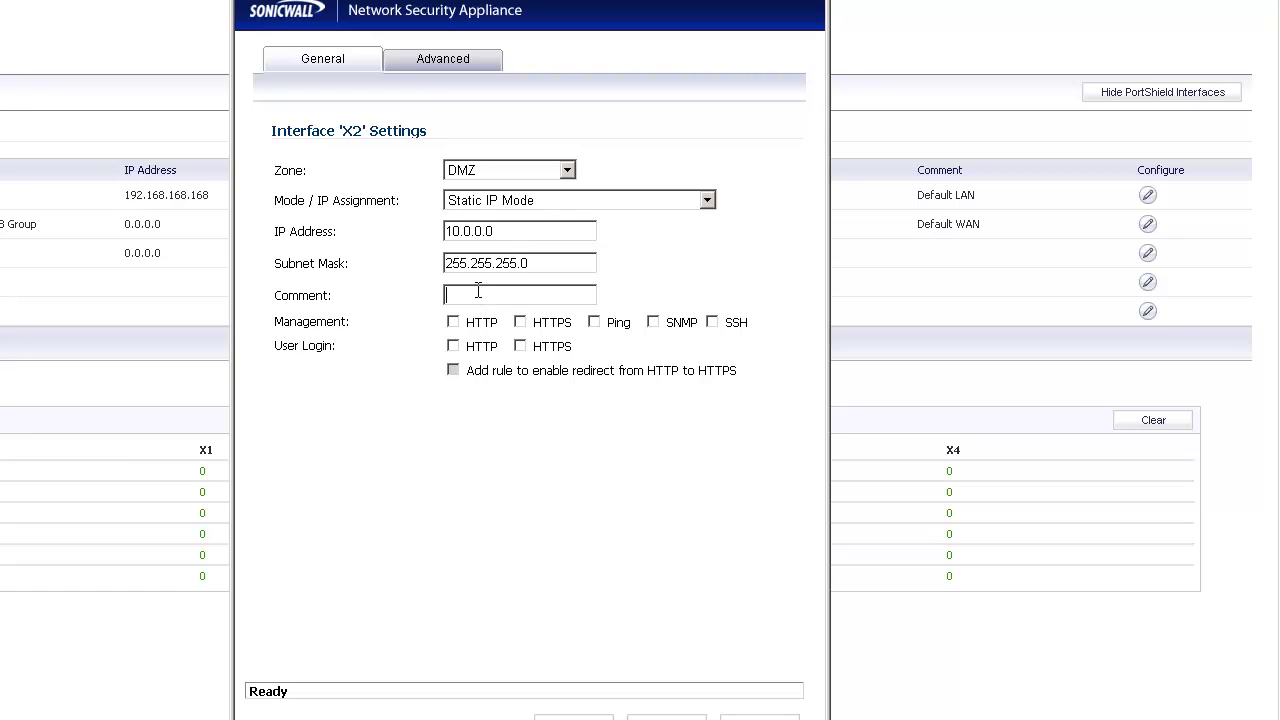
pyautogui.write('Guest Access')
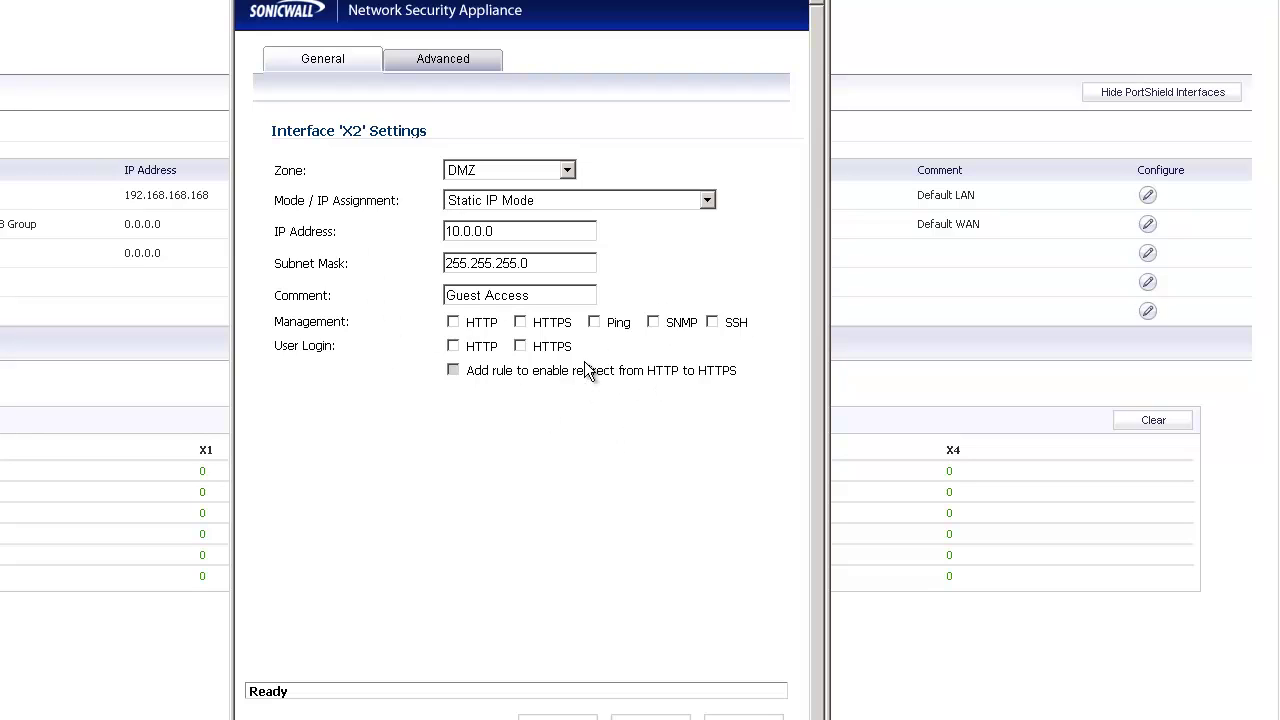
pyautogui.click(440, 60)
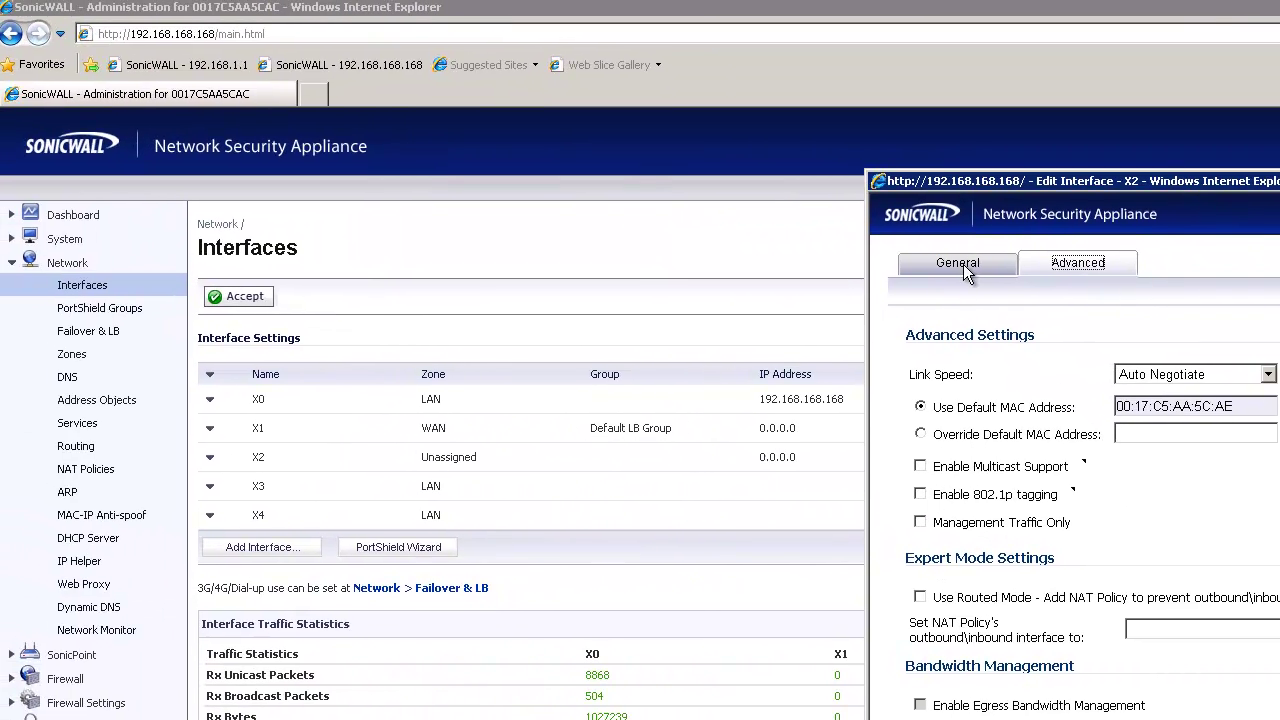
pyautogui.click(322, 59)
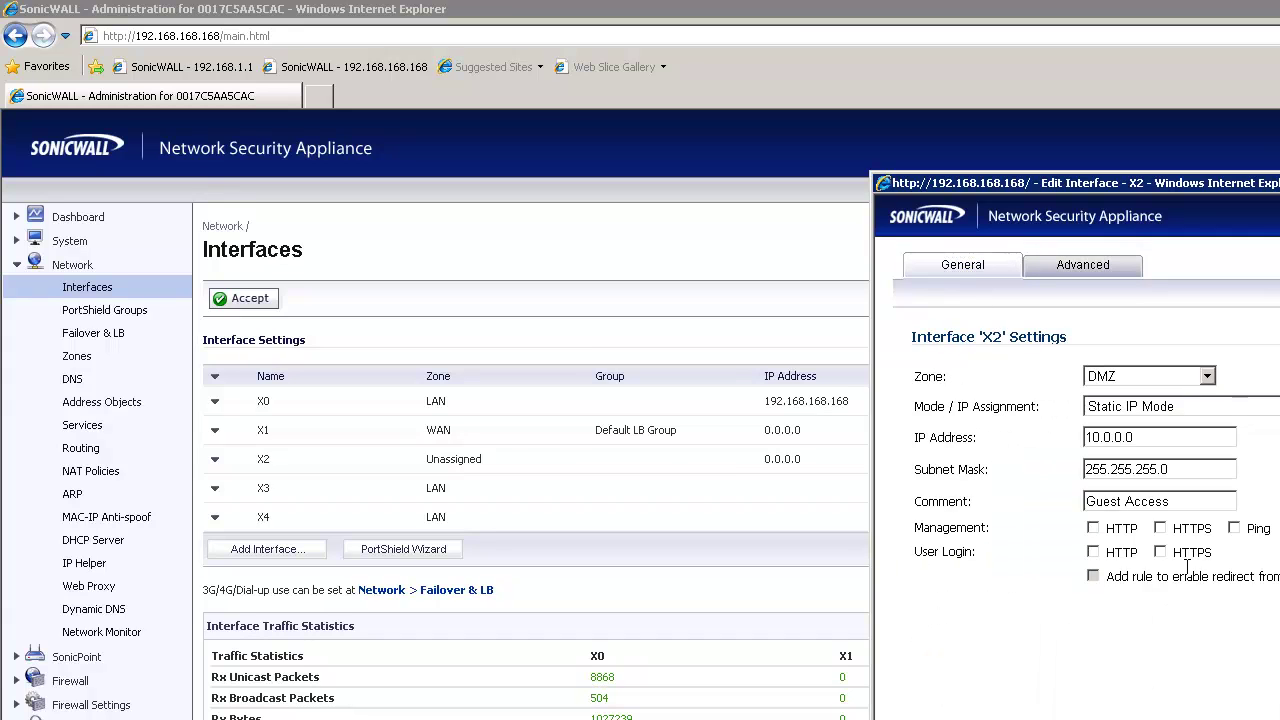
# Reapply X2 as DMZ with IP 10.0.0.1 and comment 'Guest Access', and save
pyautogui.press('Return')
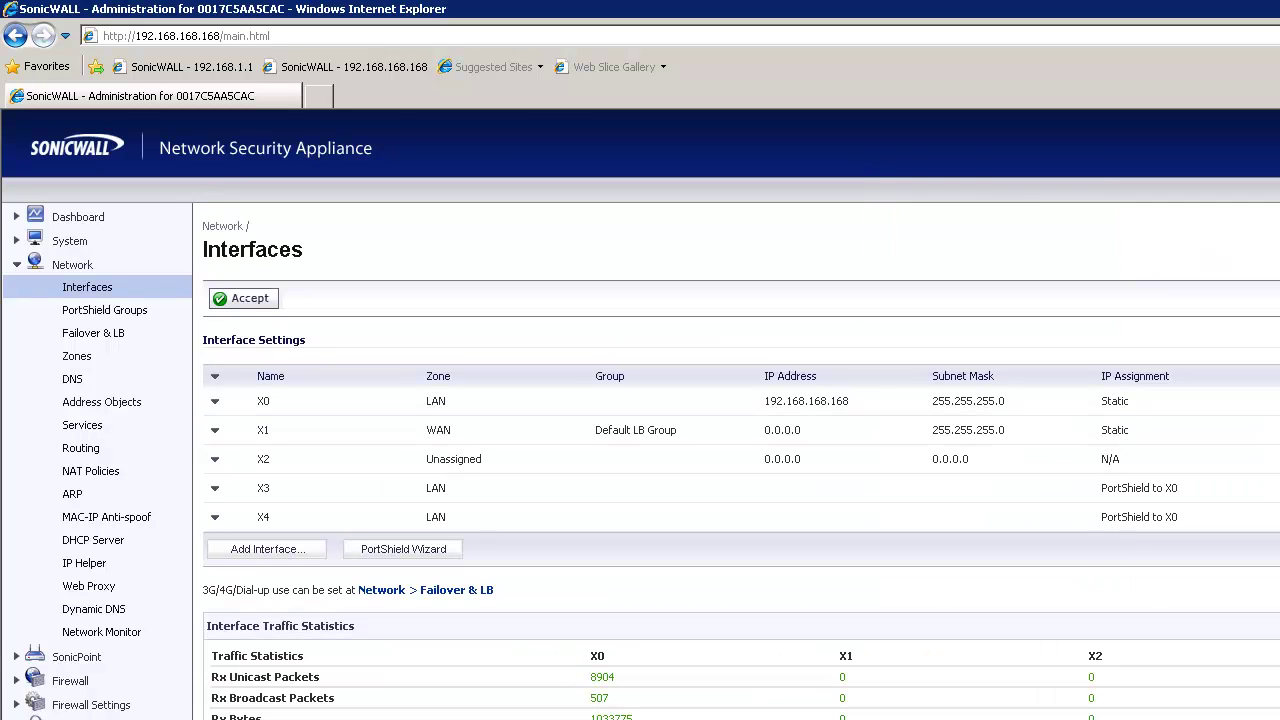
pyautogui.click(1270, 459)
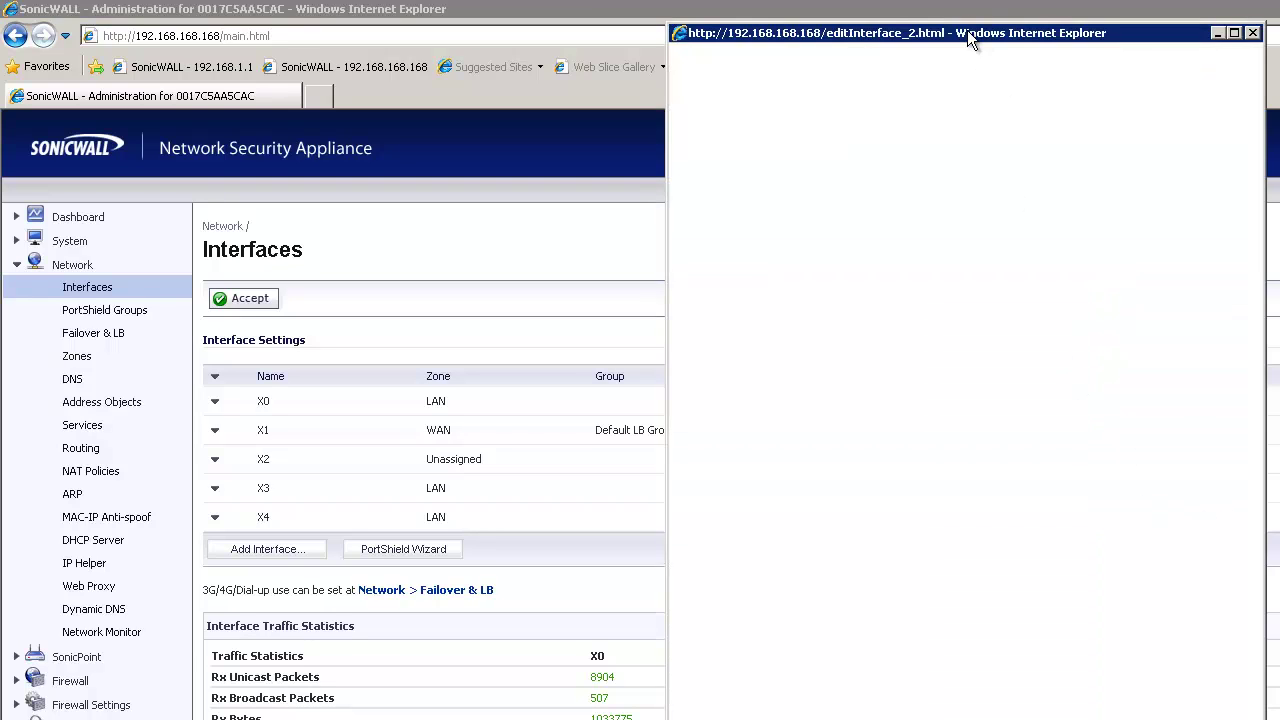
pyautogui.moveTo(963, 48); pyautogui.dragTo(1166, 172)
pyautogui.click(1126, 352)
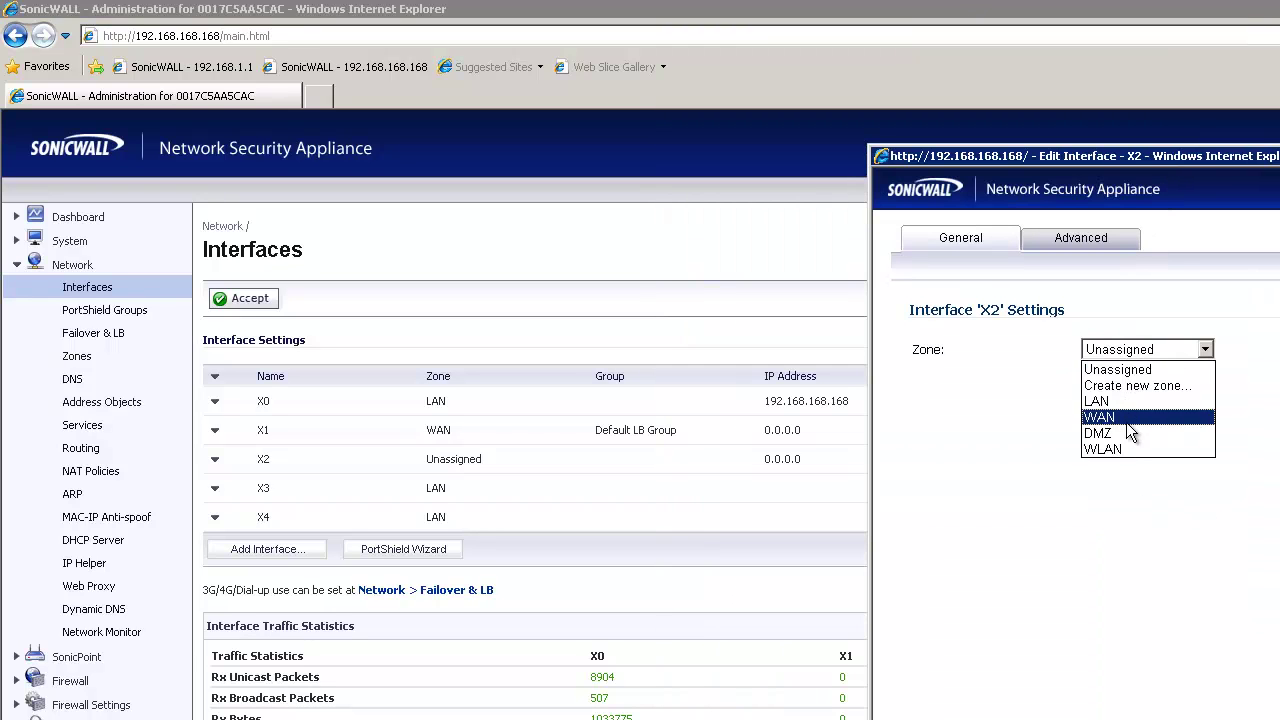
pyautogui.click(1125, 436)
pyautogui.click(1130, 410)
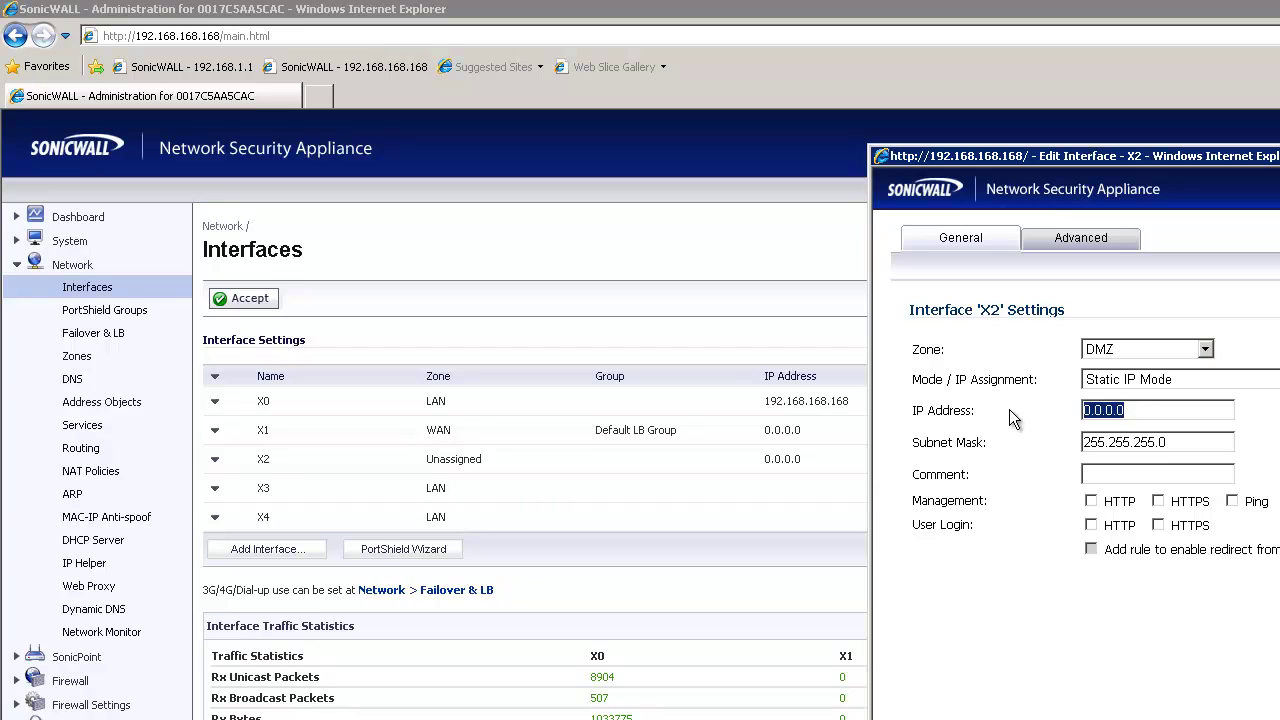
pyautogui.write('10.0.0.1')
pyautogui.write('Guest Access')
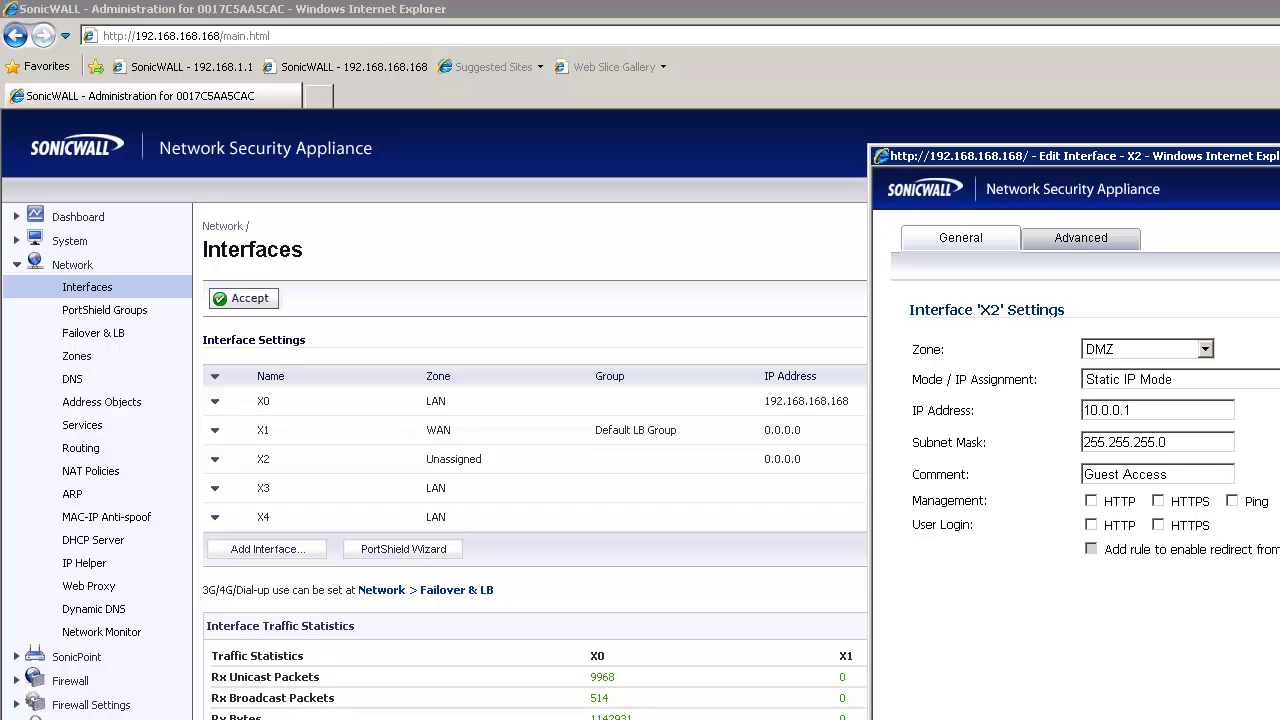
pyautogui.press('Return')
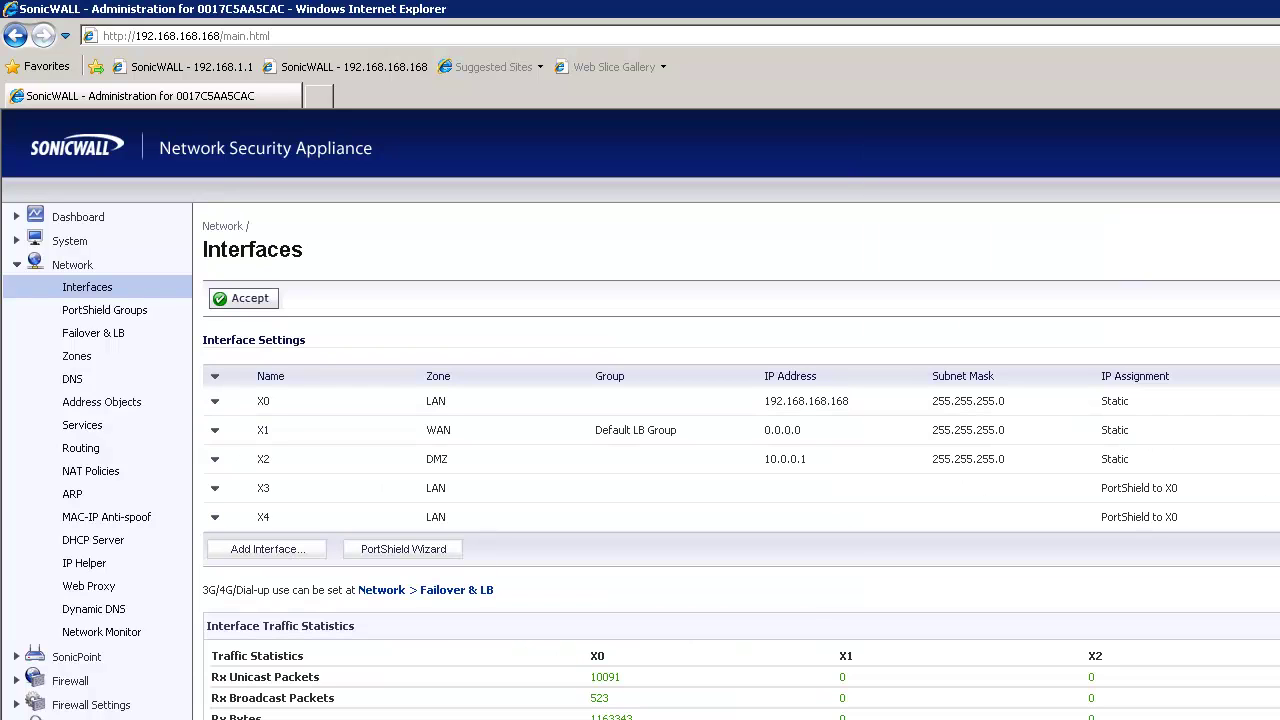
pyautogui.doubleClick(785, 459)
pyautogui.moveTo(785, 459); pyautogui.dragTo(745, 430)
pyautogui.click(765, 480)
pyautogui.doubleClick(785, 459)
pyautogui.moveTo(785, 459); pyautogui.dragTo(663, 501)
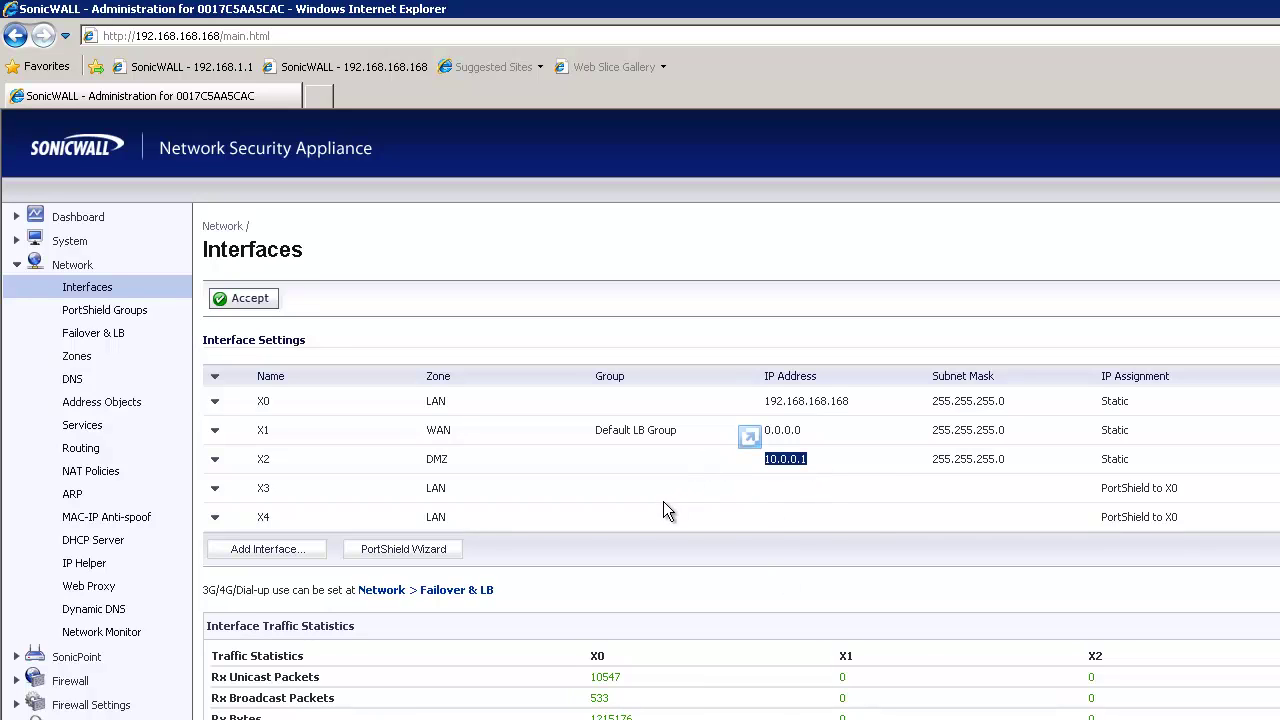
pyautogui.click(879, 447)
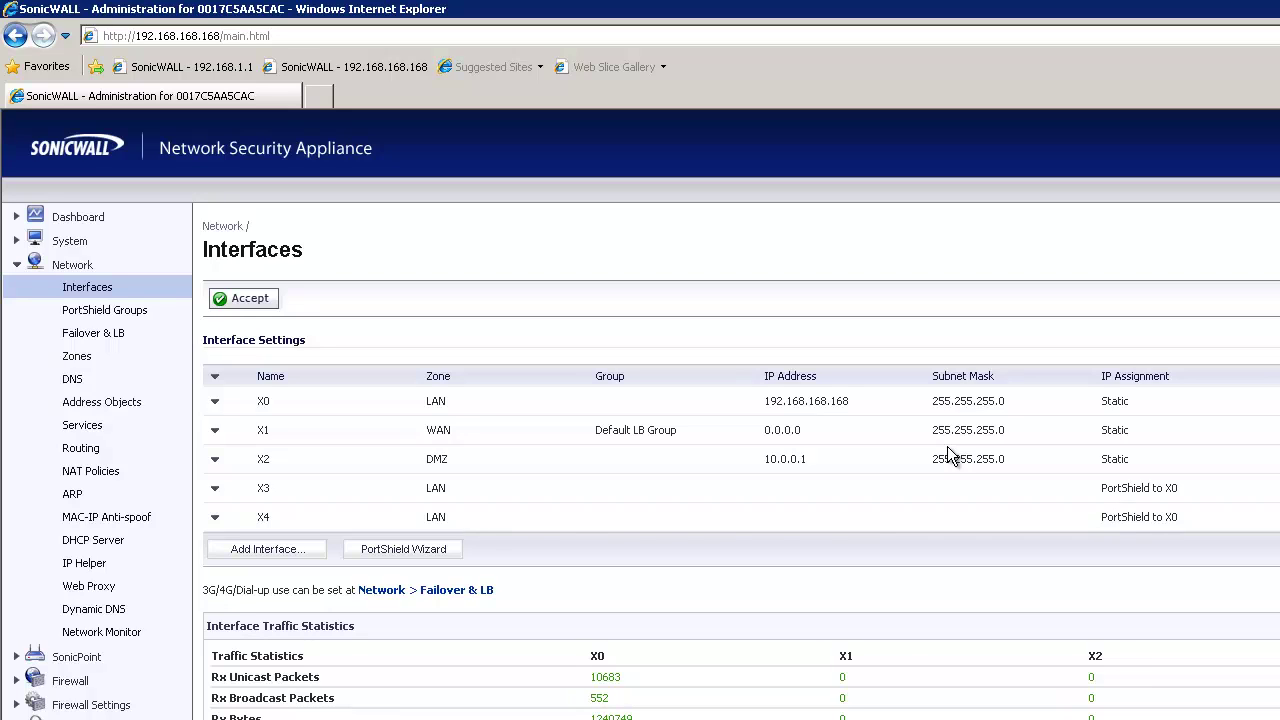
# Go to Network > Zones, where DMZ lists X2 as its member
pyautogui.click(77, 360)
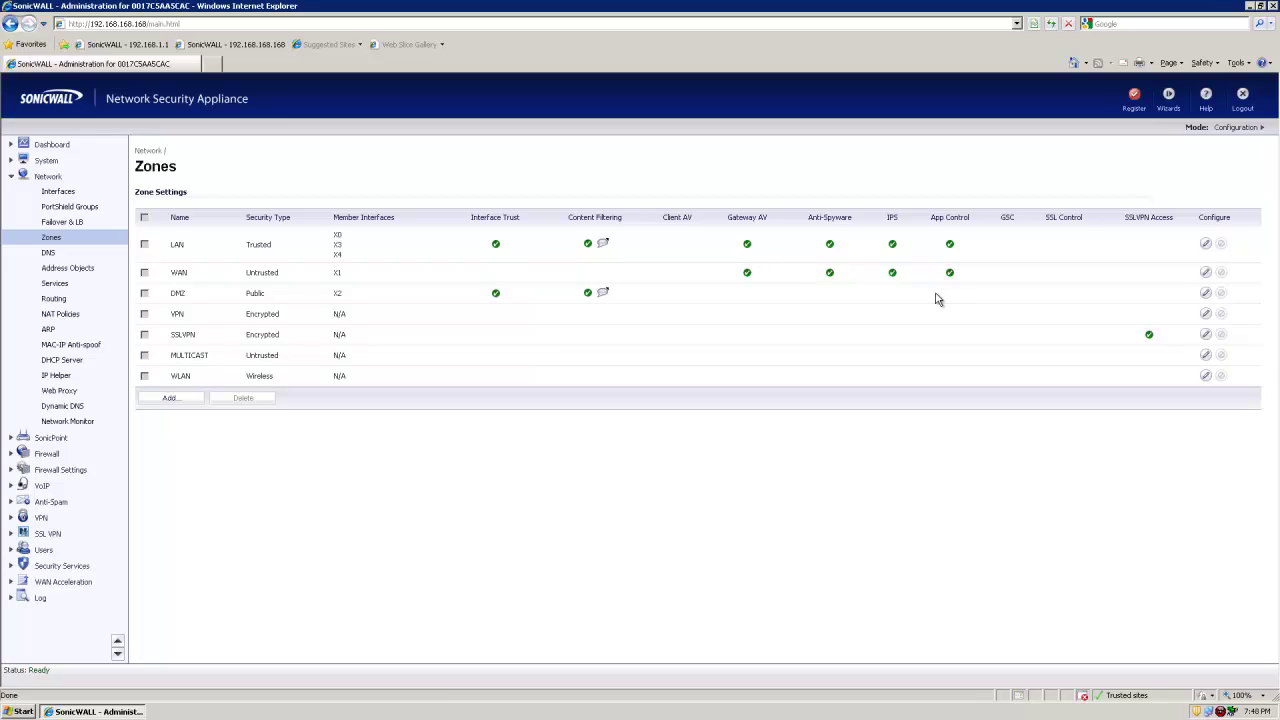
# Enable Gateway Anti-Virus, IPS and Anti-Spyware on the DMZ zone and save
pyautogui.click(1205, 293)
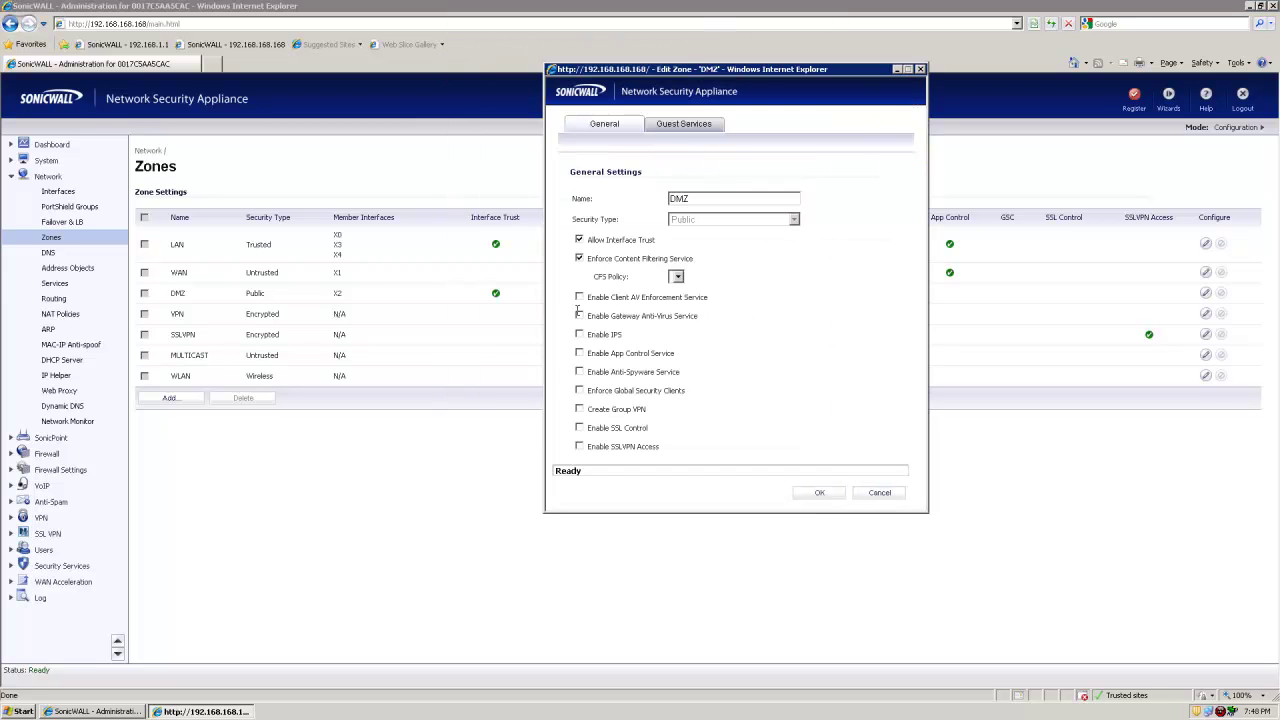
pyautogui.click(579, 318)
pyautogui.click(578, 335)
pyautogui.click(579, 373)
pyautogui.click(823, 496)
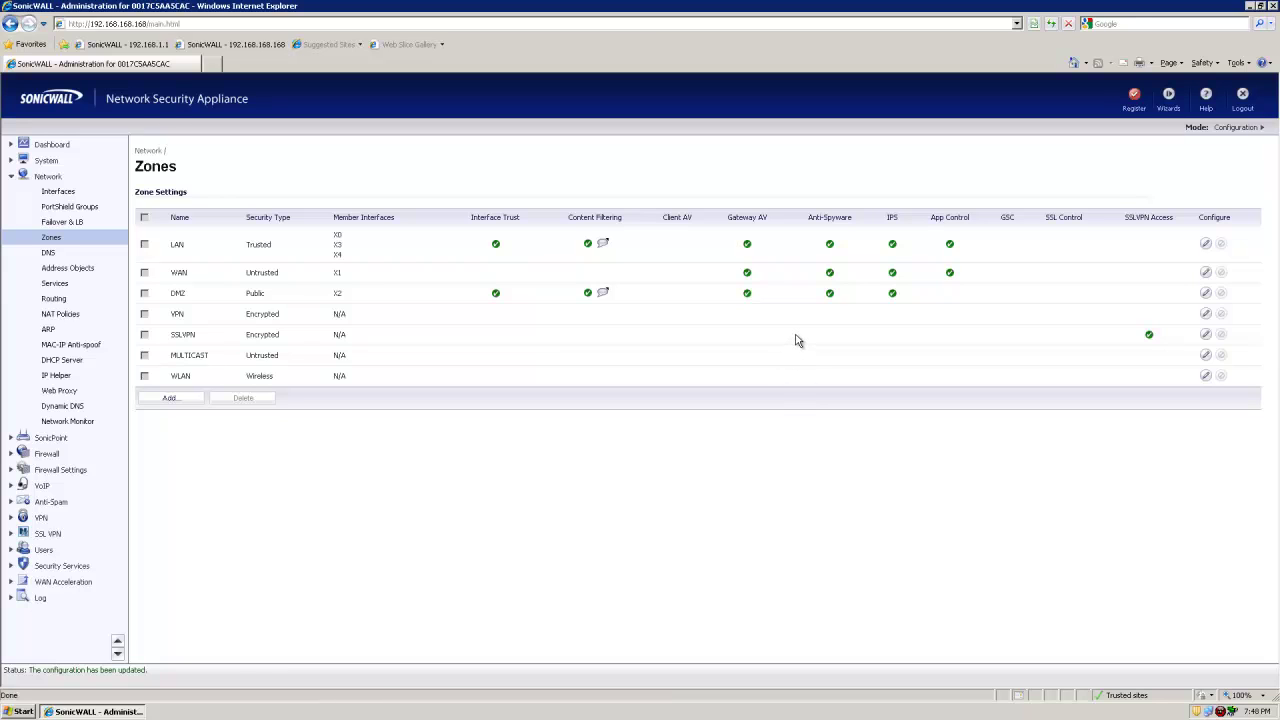
# Reopen the DMZ zone, turn App Control on and Allow Interface Trust off
pyautogui.click(1205, 293)
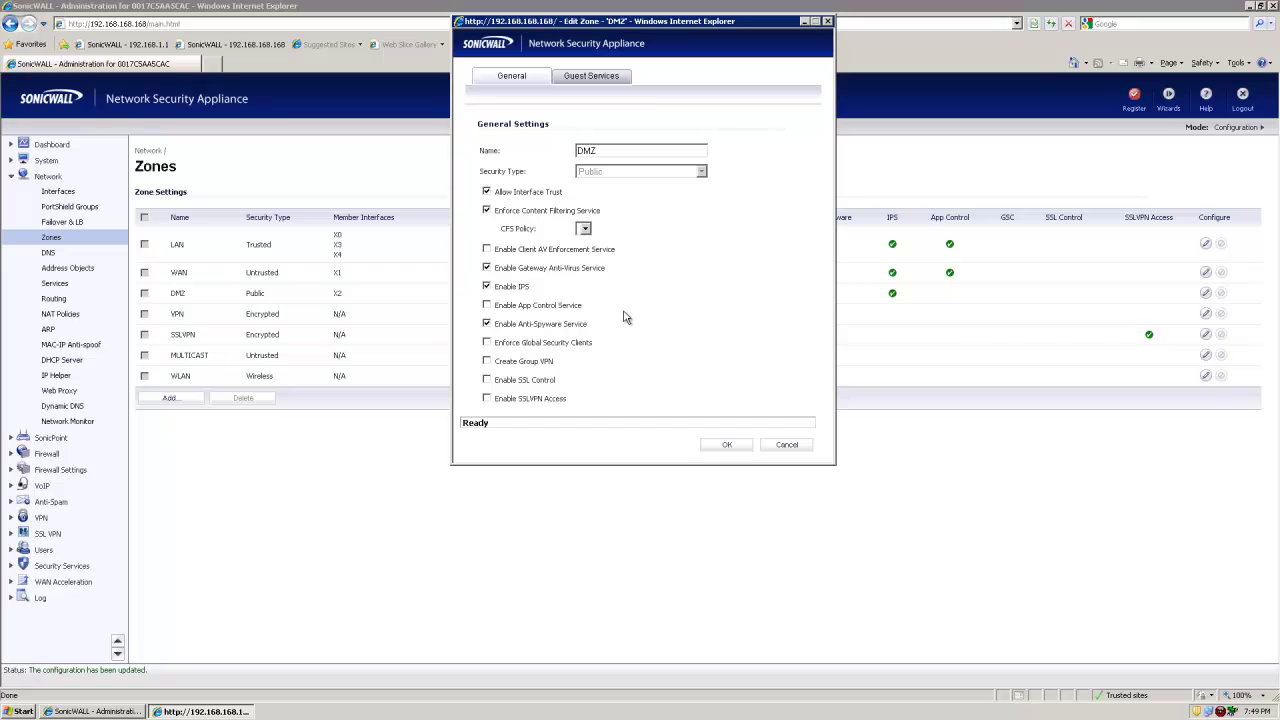
pyautogui.click(505, 305)
pyautogui.moveTo(640, 22); pyautogui.dragTo(824, 108)
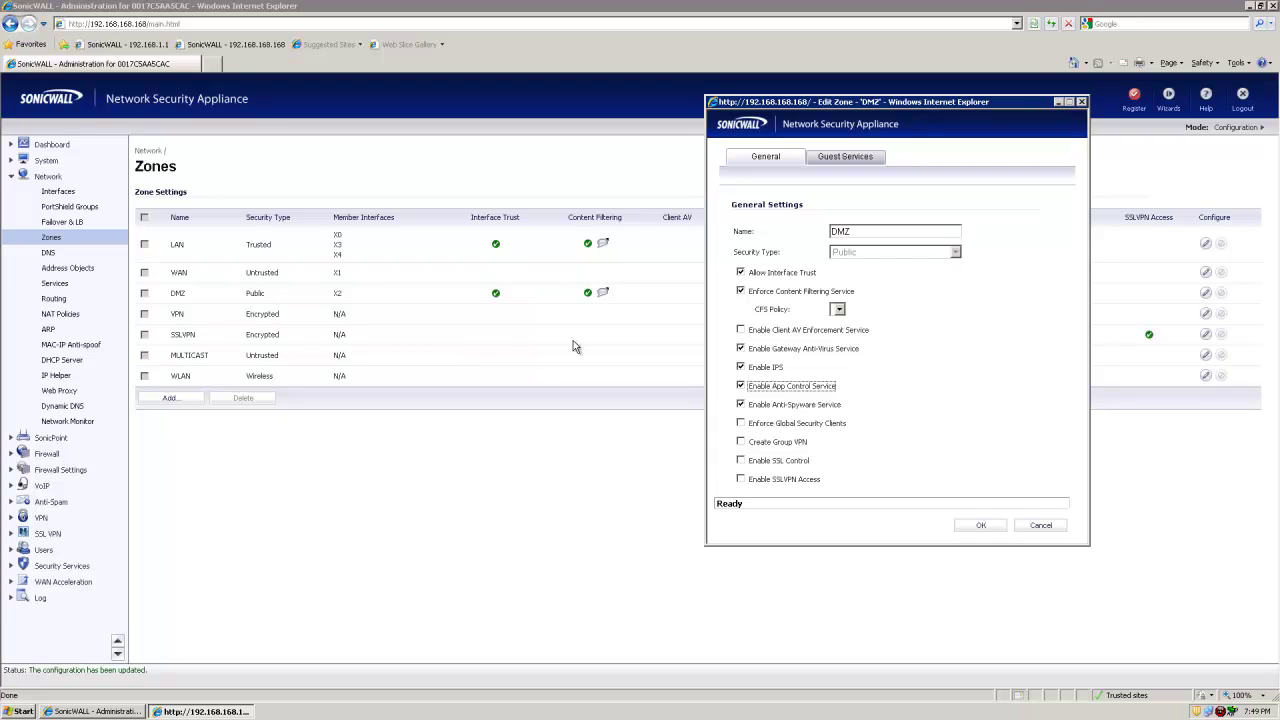
pyautogui.click(885, 338)
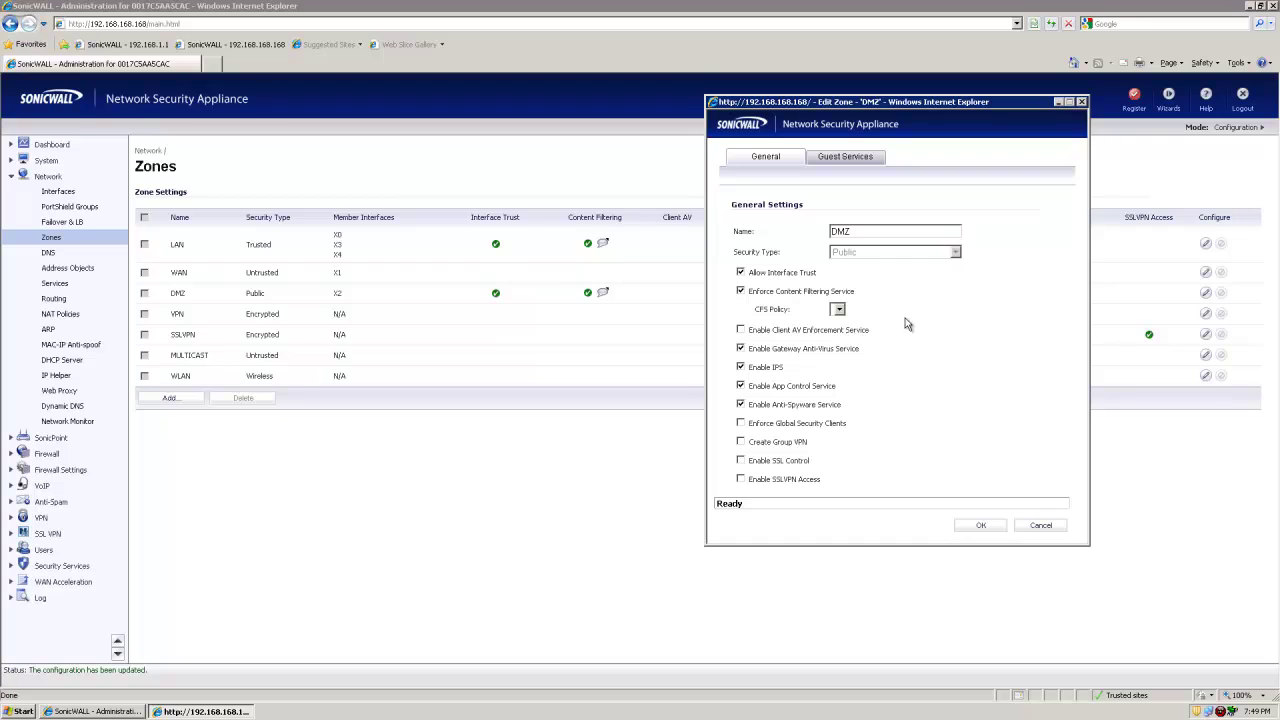
pyautogui.click(766, 277)
pyautogui.doubleClick(348, 295)
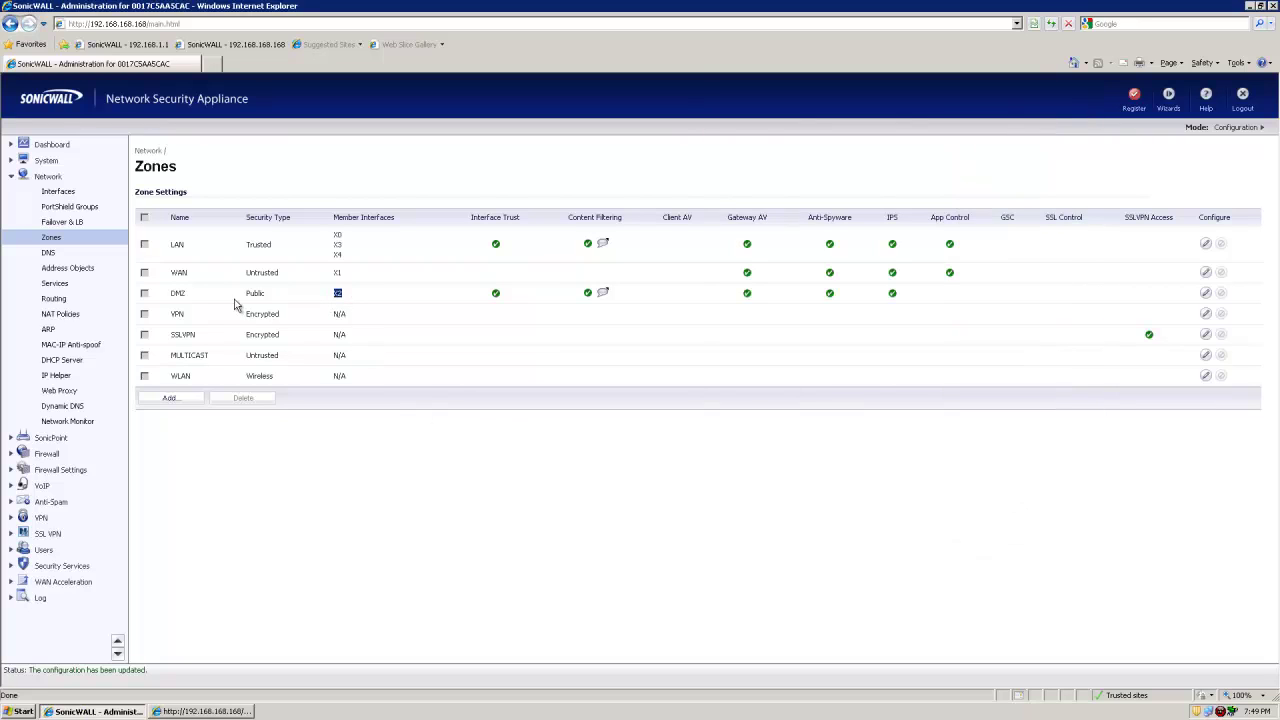
# Bring the Edit Zone 'DMZ' window back to the front
pyautogui.click(366, 292)
pyautogui.click(249, 711)
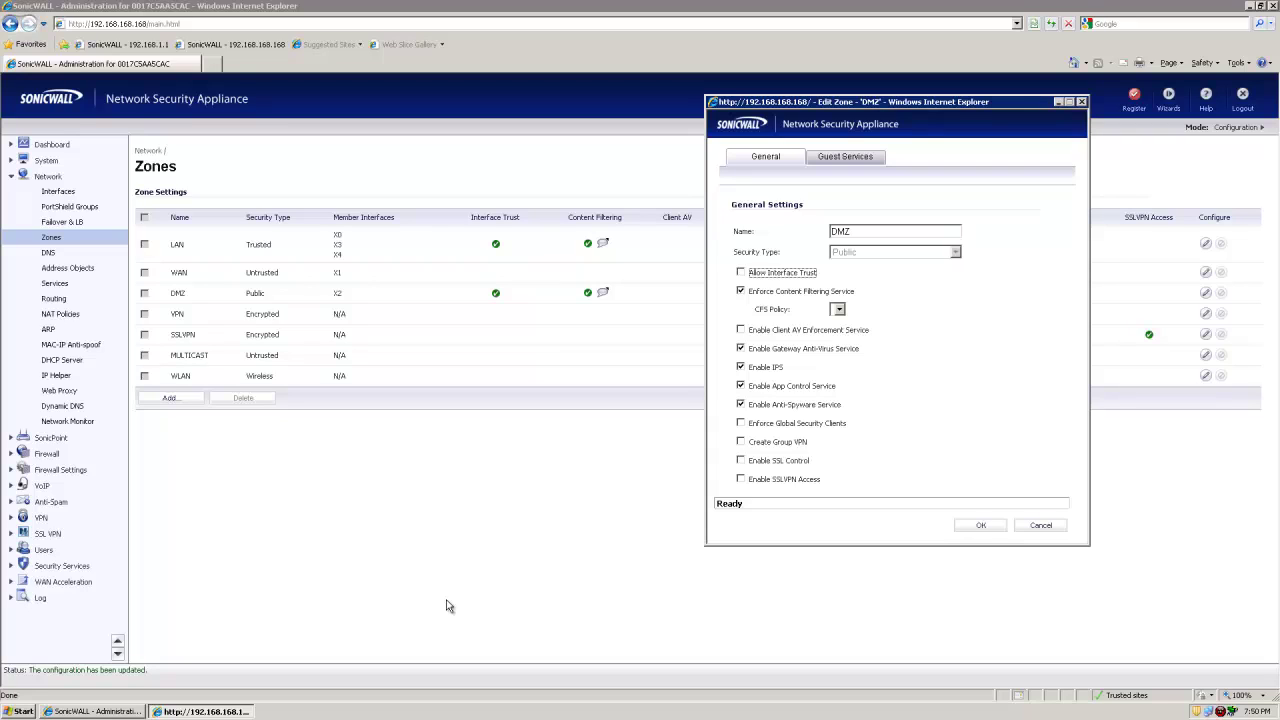
# Save the DMZ zone changes and go to Network > DHCP Server
pyautogui.click(989, 525)
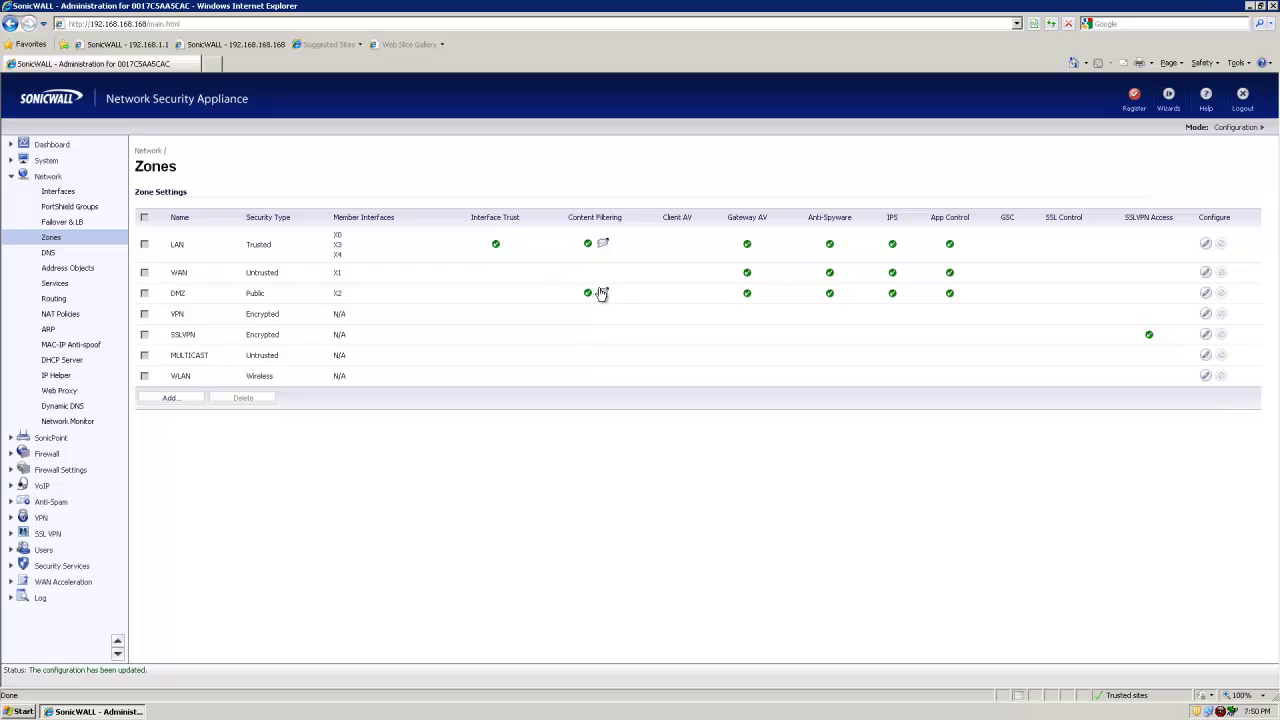
pyautogui.moveTo(626, 220); pyautogui.dragTo(568, 220)
pyautogui.click(588, 323)
pyautogui.click(62, 360)
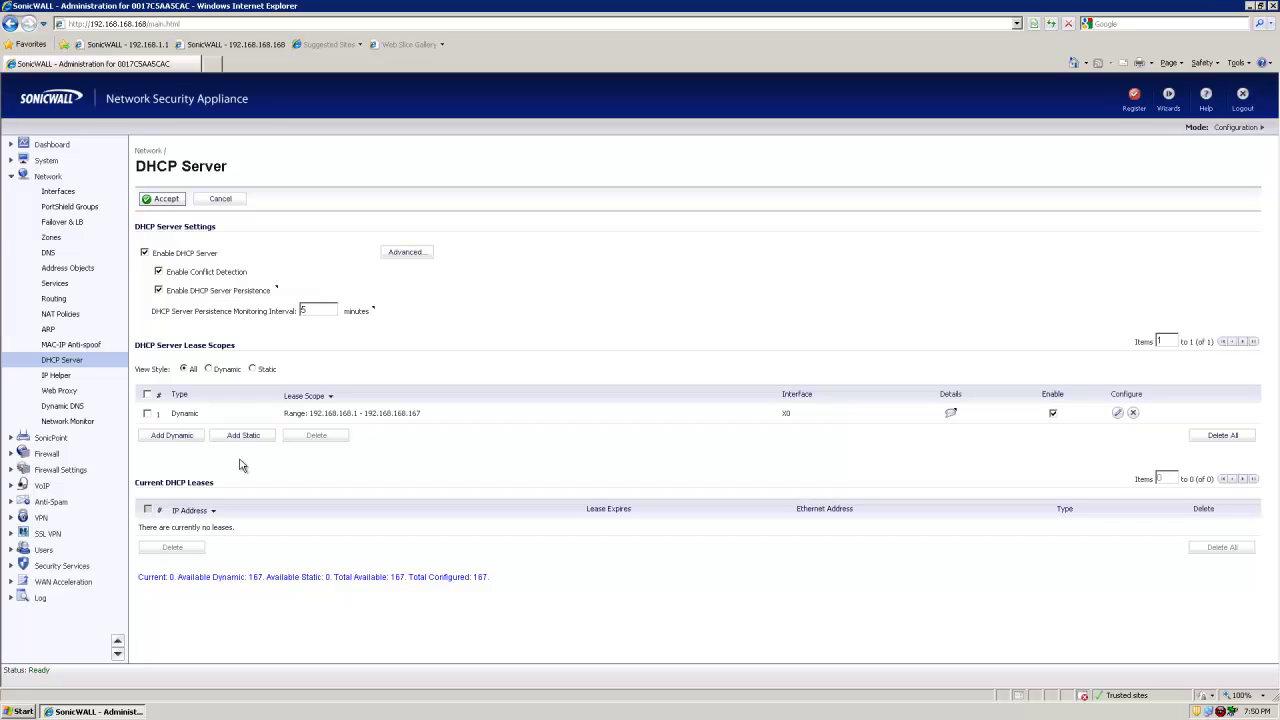
# Add a new dynamic DHCP scope prefilled from interface X2
pyautogui.click(178, 437)
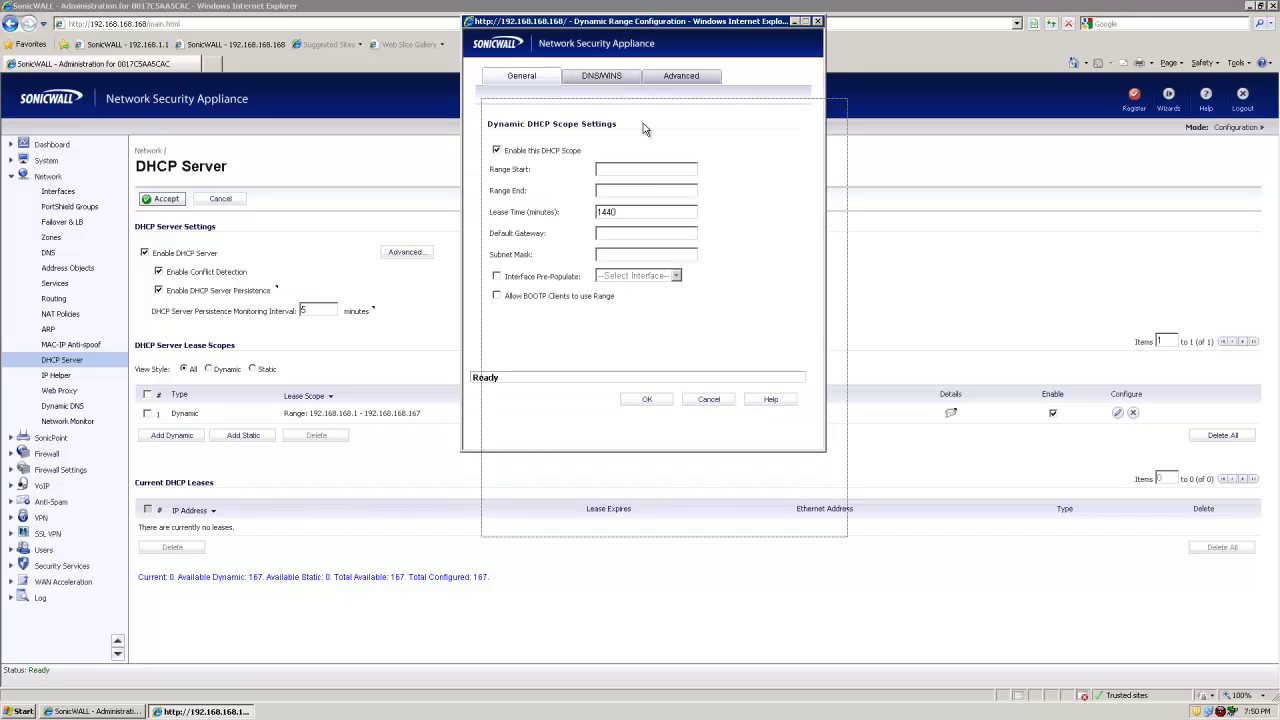
pyautogui.click(637, 264)
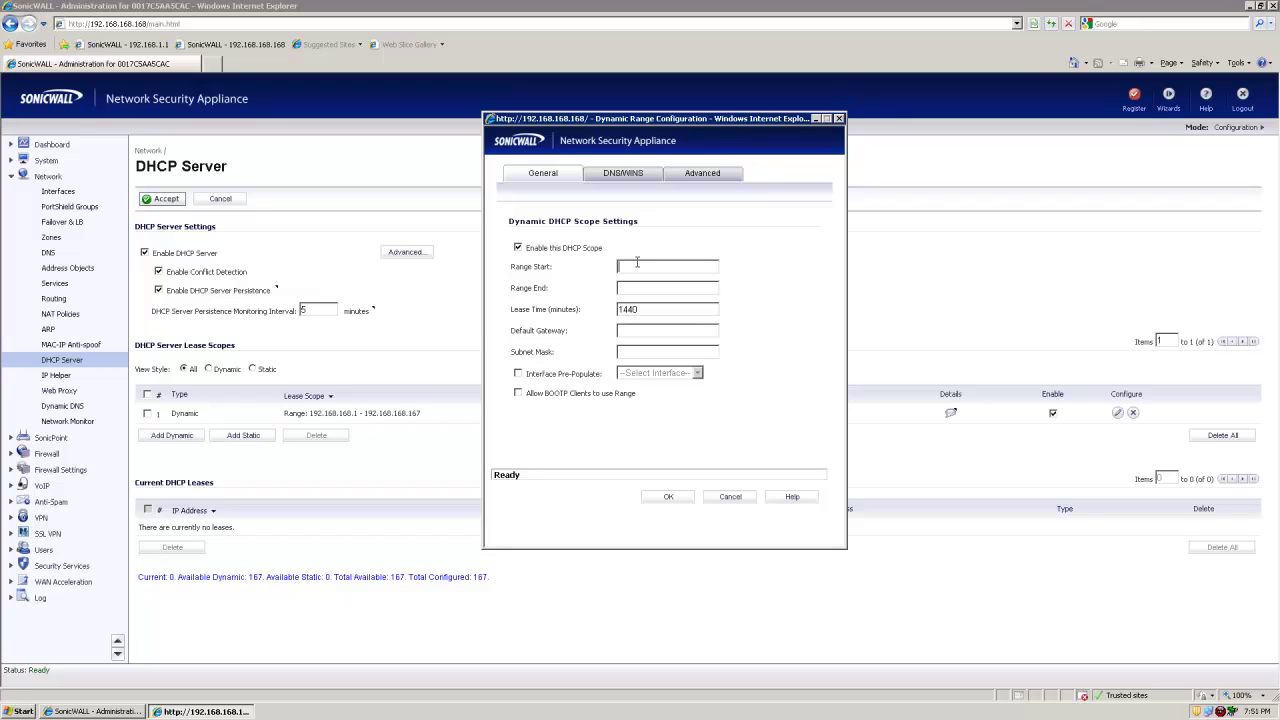
pyautogui.click(556, 374)
pyautogui.click(657, 376)
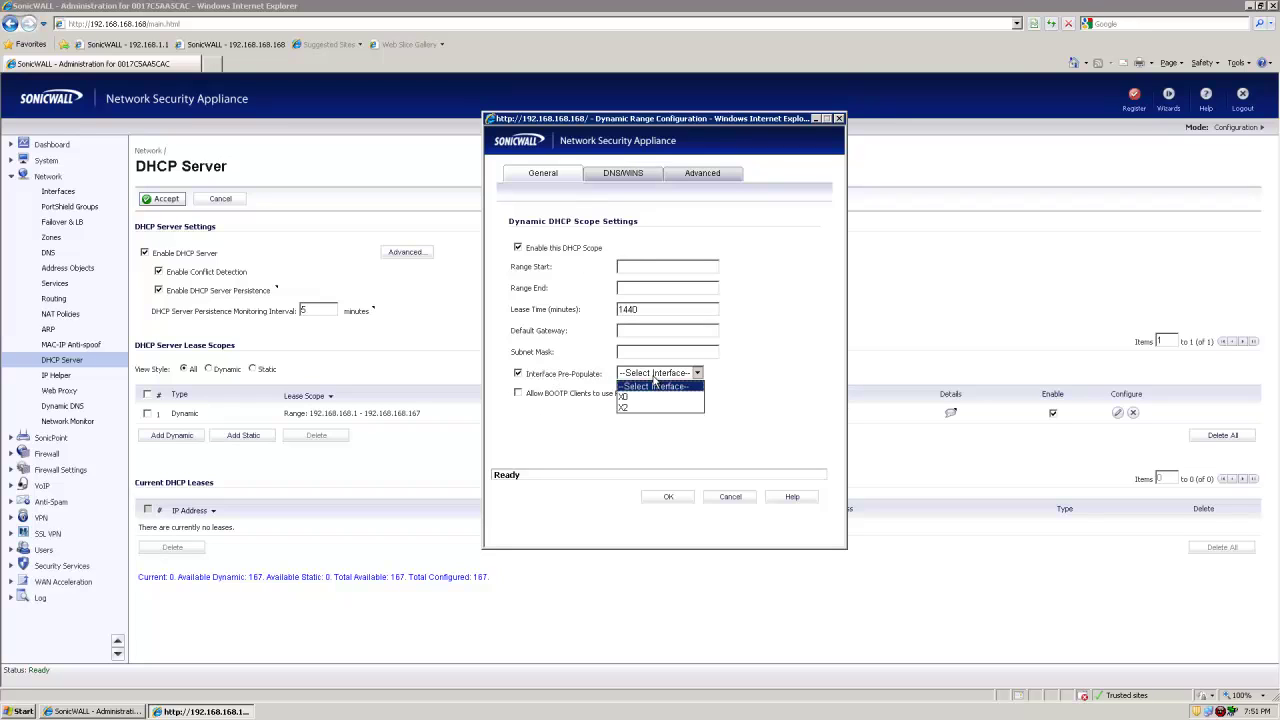
pyautogui.click(652, 409)
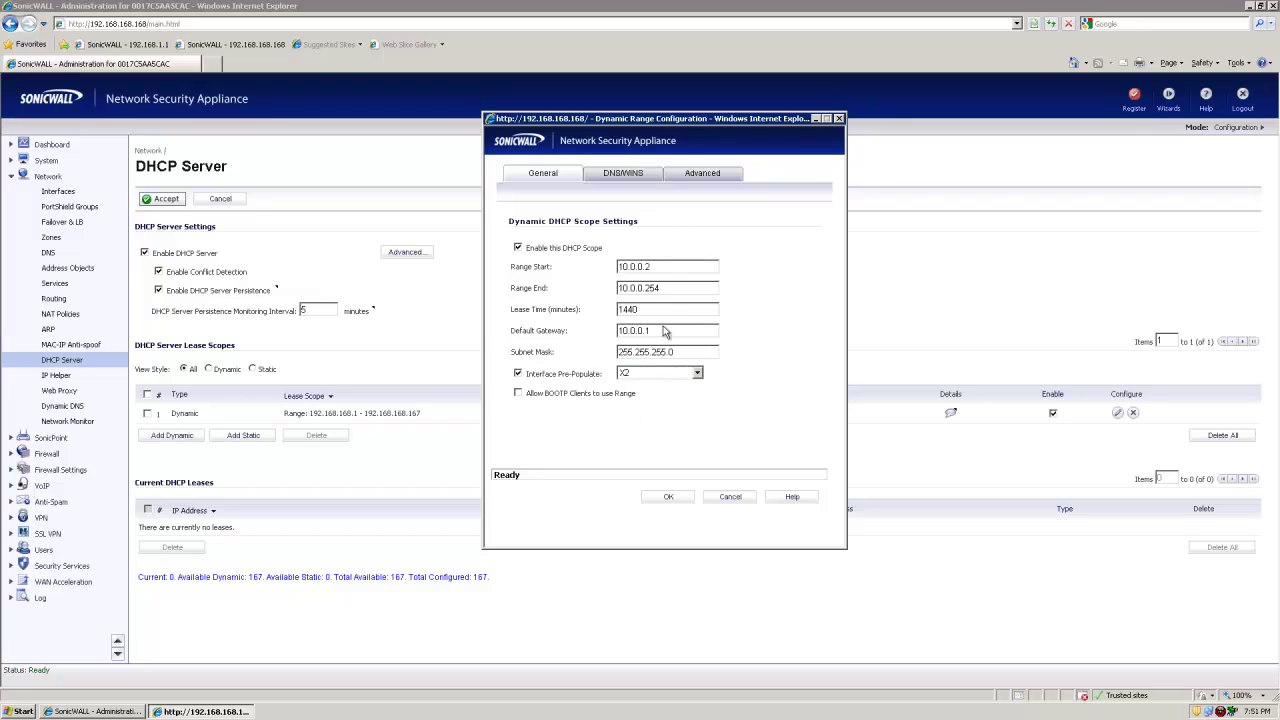
# Set the range start to 10.0.0.100, review DNS/WINS and Advanced options, and save
pyautogui.click(657, 266)
pyautogui.press('BackSpace')
pyautogui.write('100')
pyautogui.rightClick(640, 385)
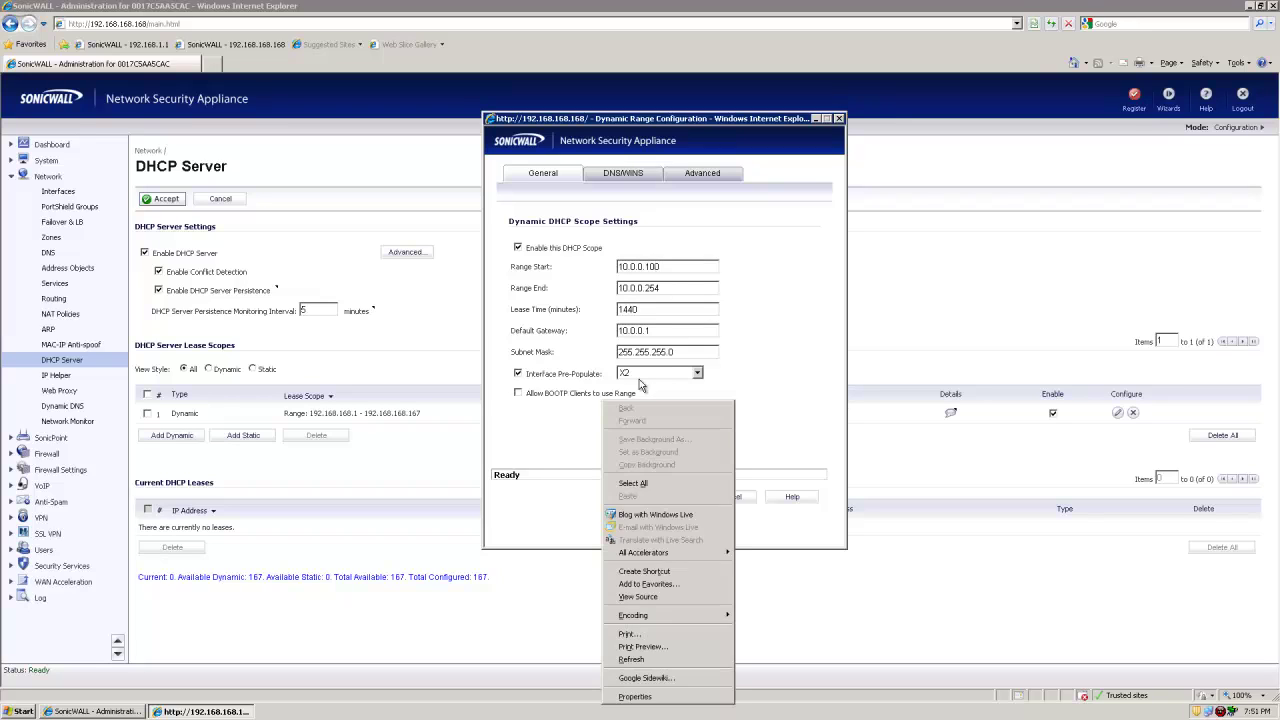
pyautogui.click(543, 452)
pyautogui.click(638, 176)
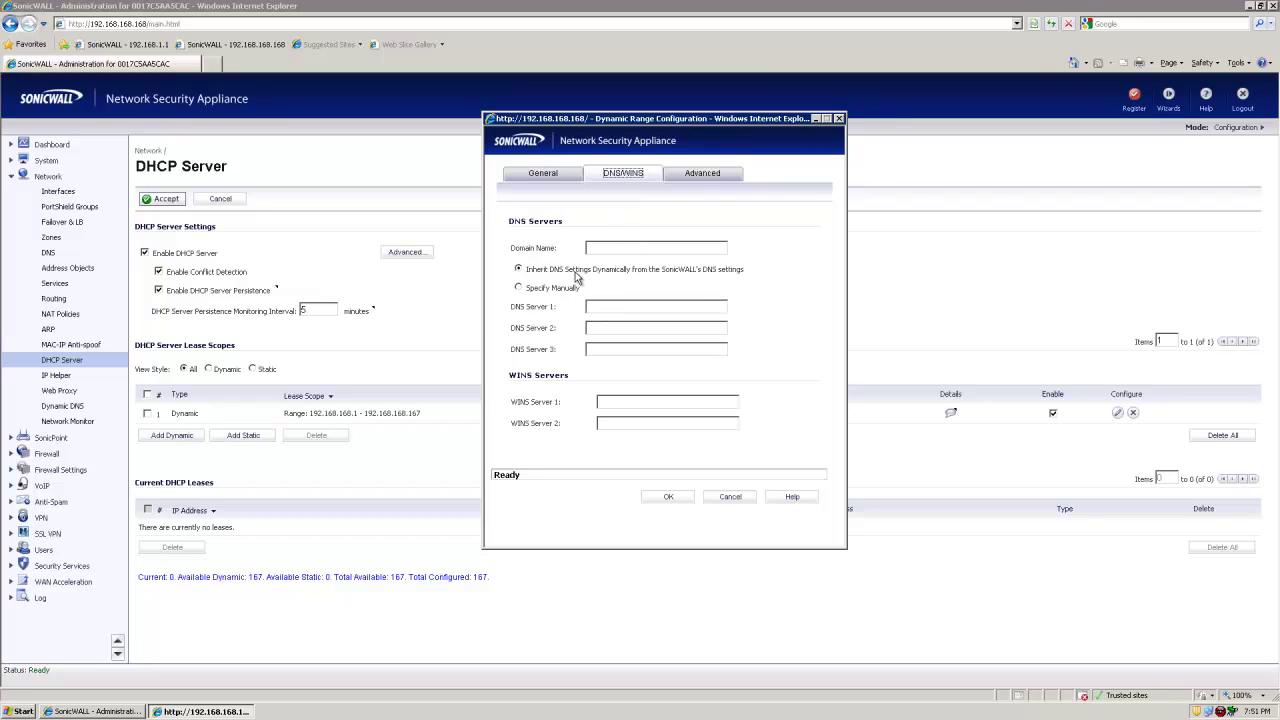
pyautogui.click(703, 176)
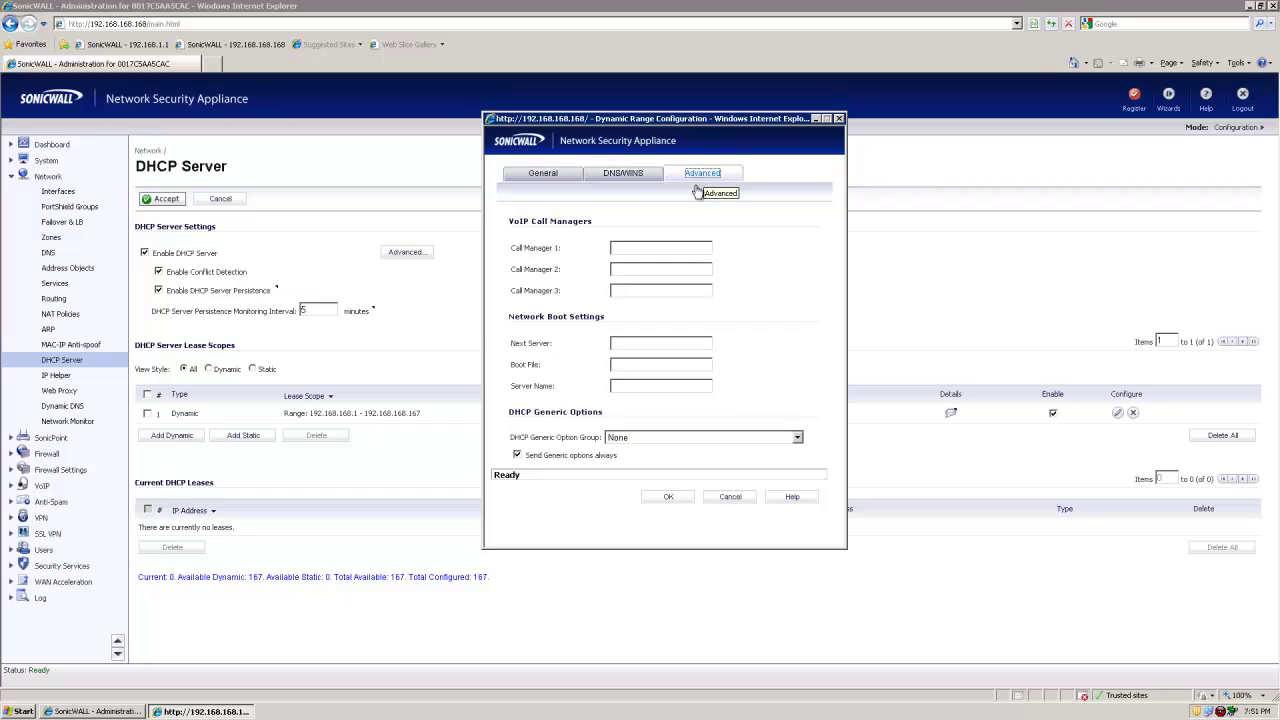
pyautogui.click(664, 497)
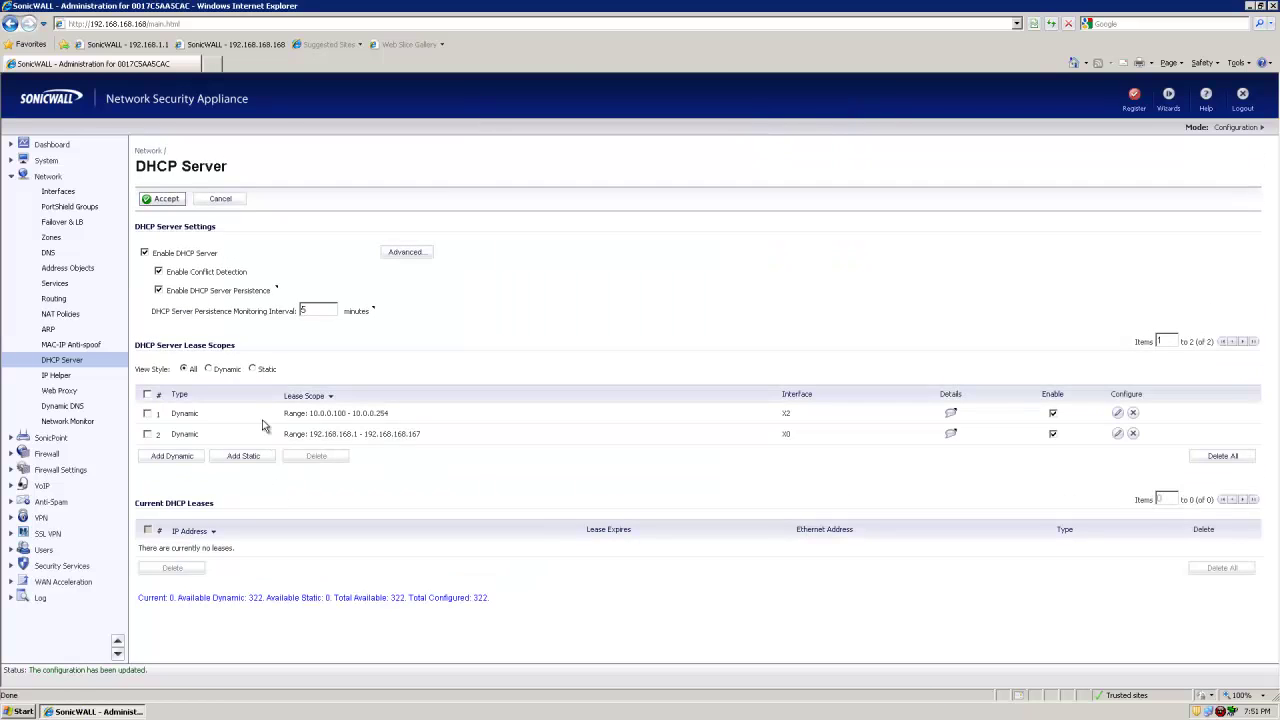
# Check the new X2 scope's address range in the lease scopes list
pyautogui.doubleClick(787, 413)
pyautogui.moveTo(424, 414); pyautogui.dragTo(197, 429)
pyautogui.click(487, 479)
# Open Firewall > Access Rules in matrix view and locate the DMZ source row
pyautogui.click(47, 455)
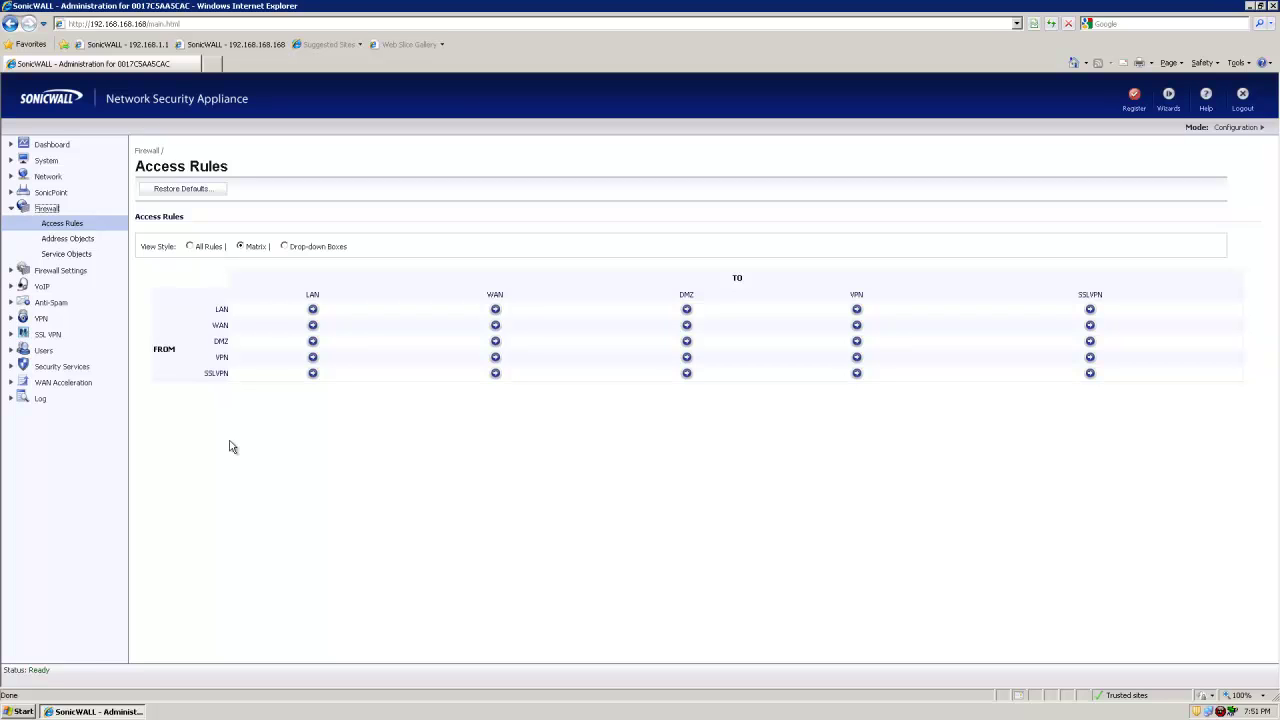
pyautogui.doubleClick(222, 342)
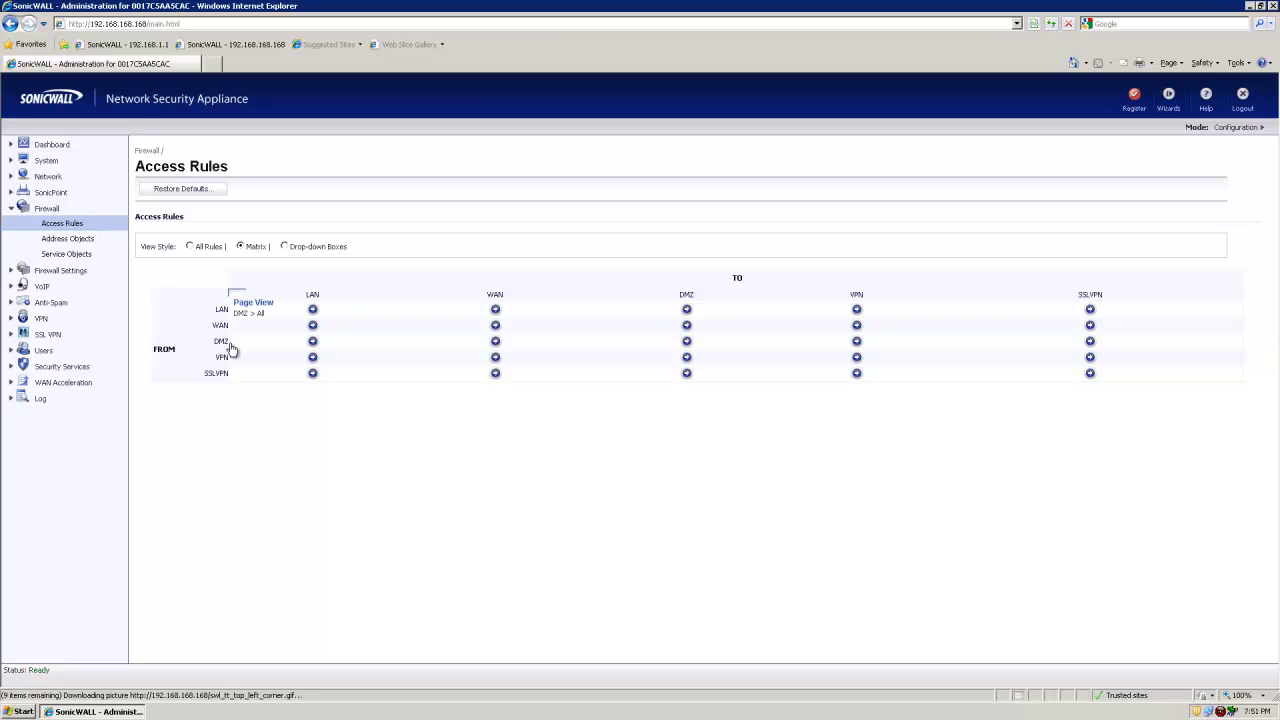
pyautogui.click(258, 506)
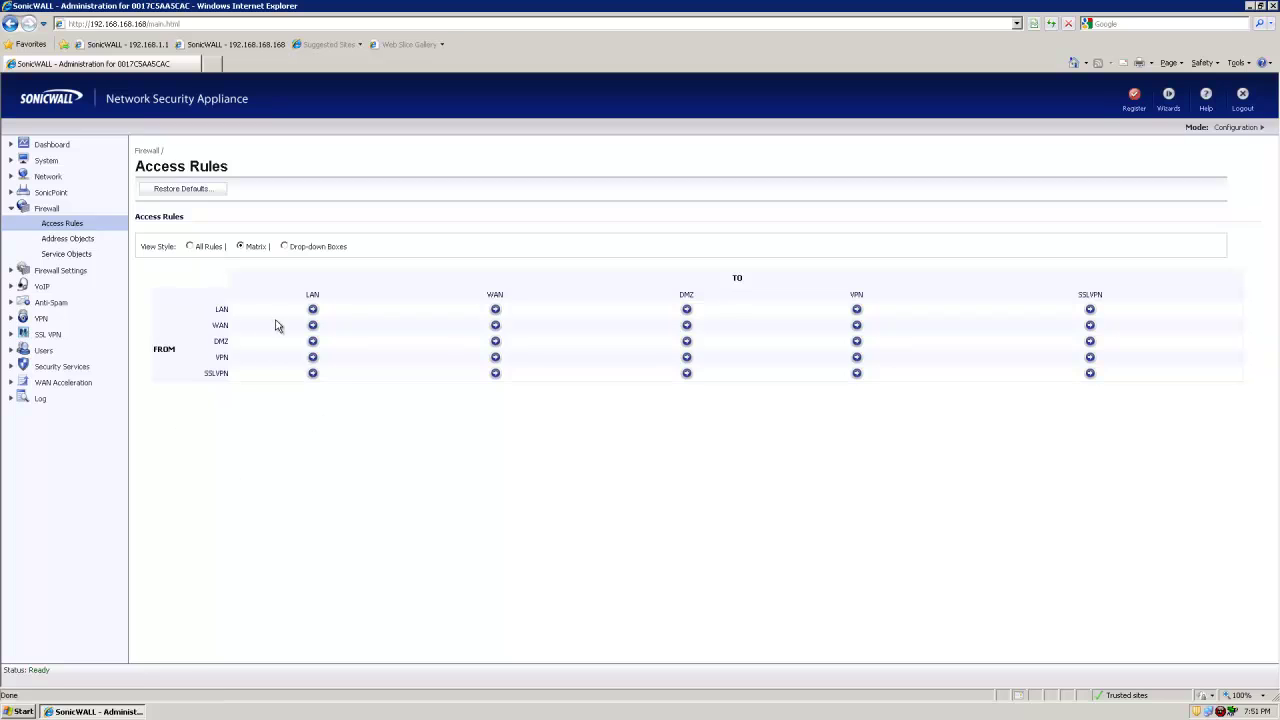
pyautogui.moveTo(214, 357)
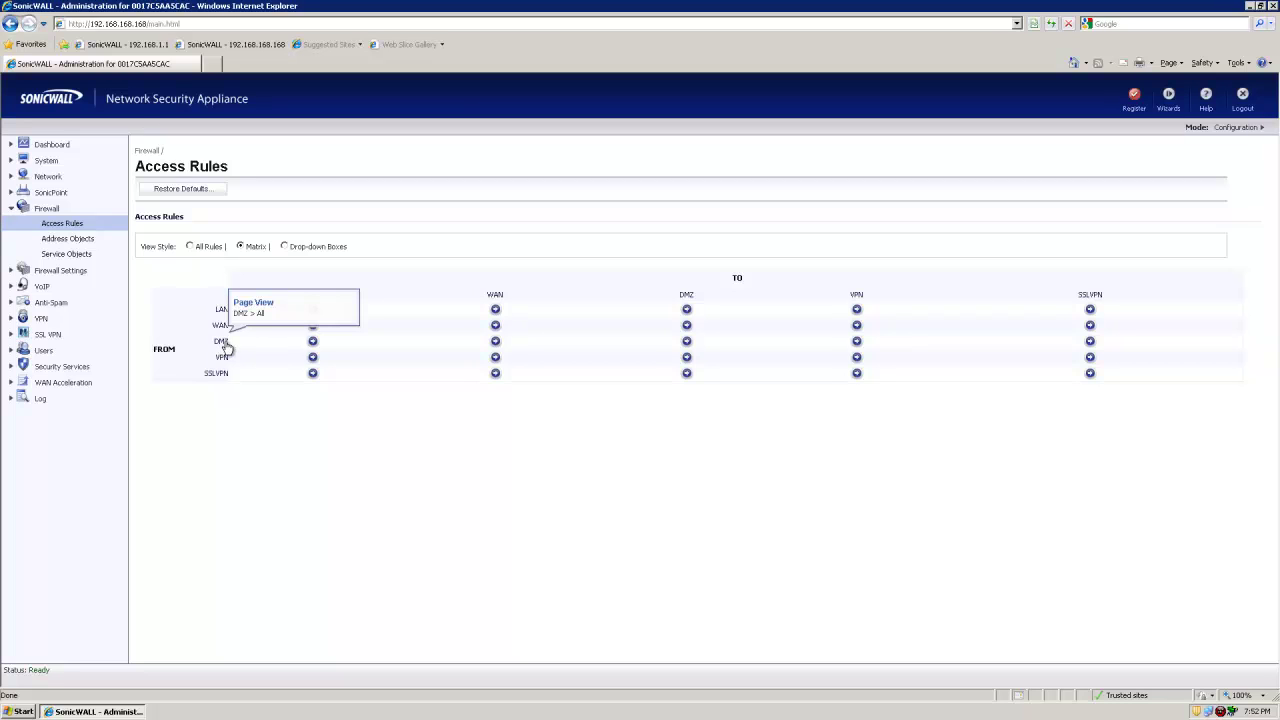
pyautogui.click(312, 342)
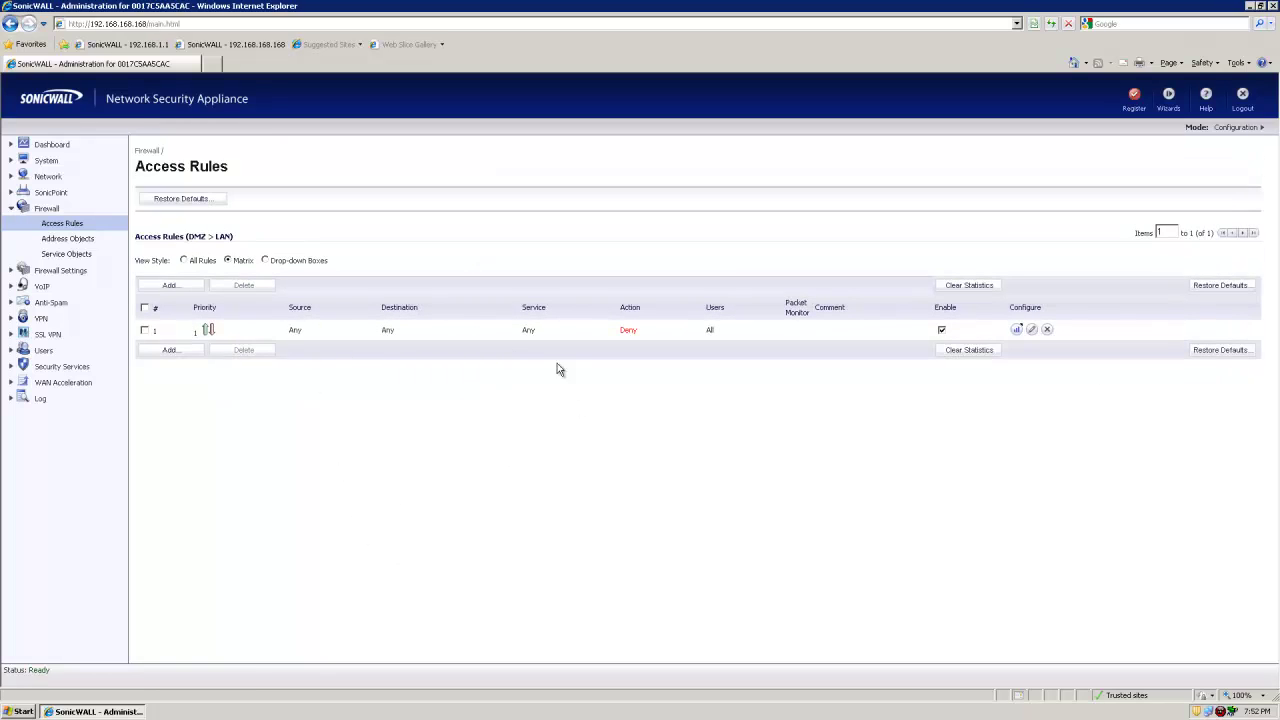
pyautogui.moveTo(619, 330); pyautogui.dragTo(658, 334)
pyautogui.click(14, 30)
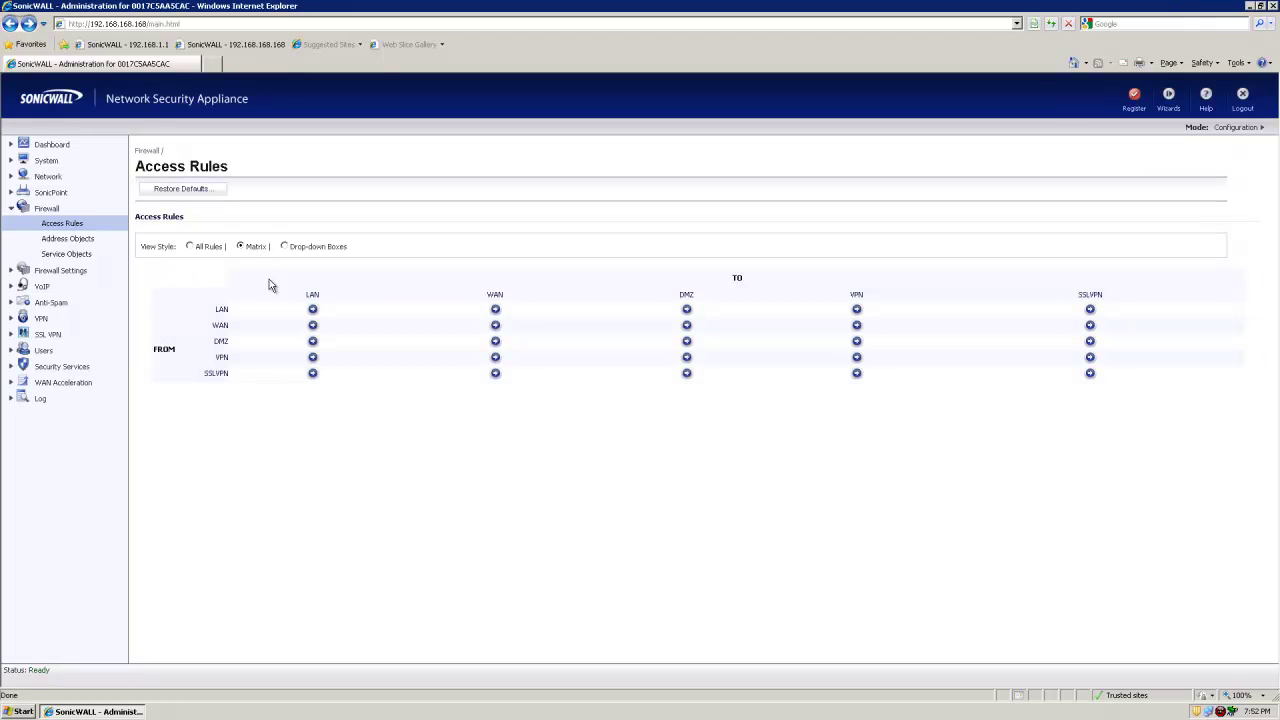
pyautogui.click(495, 342)
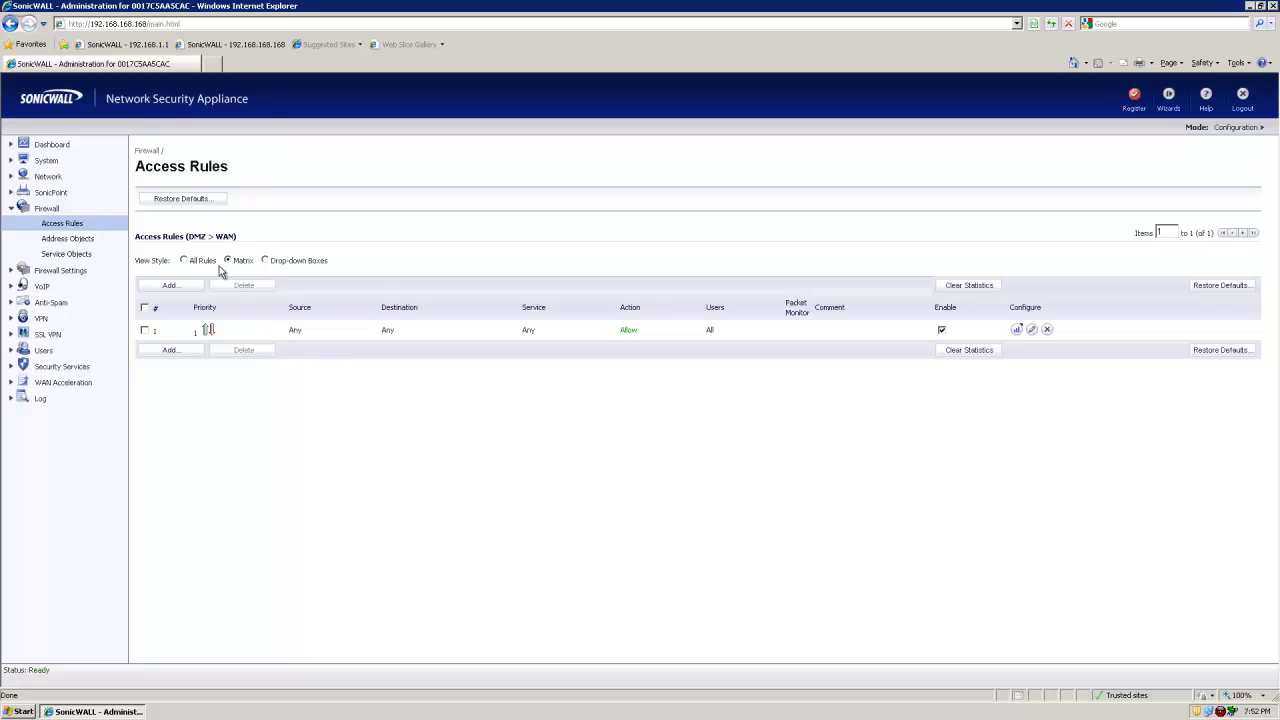
pyautogui.moveTo(608, 334); pyautogui.dragTo(668, 337)
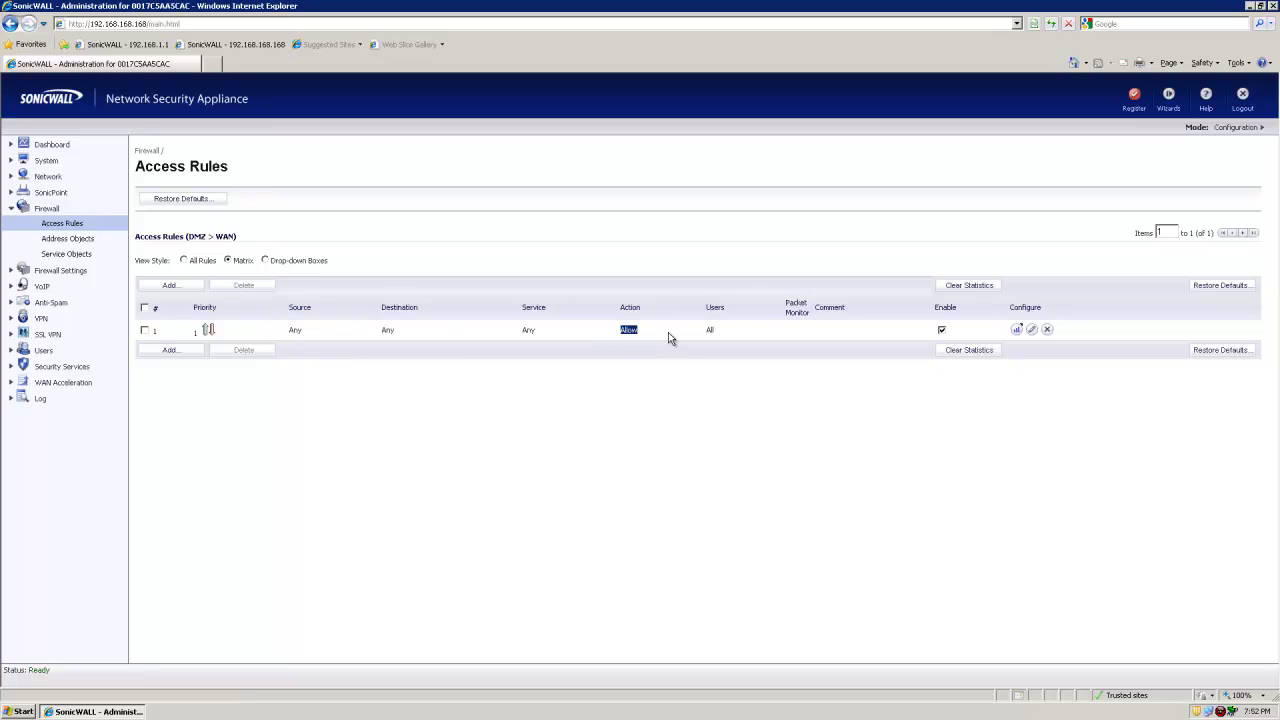
pyautogui.click(648, 463)
pyautogui.click(70, 223)
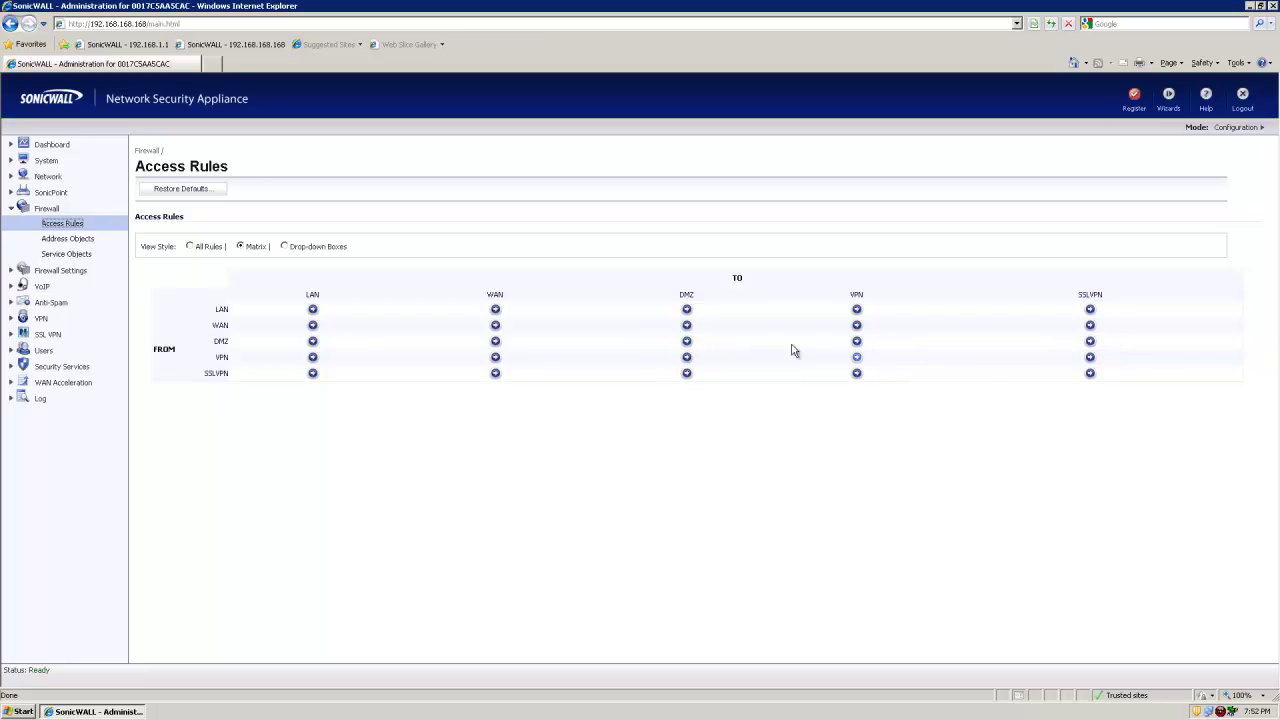
pyautogui.click(686, 342)
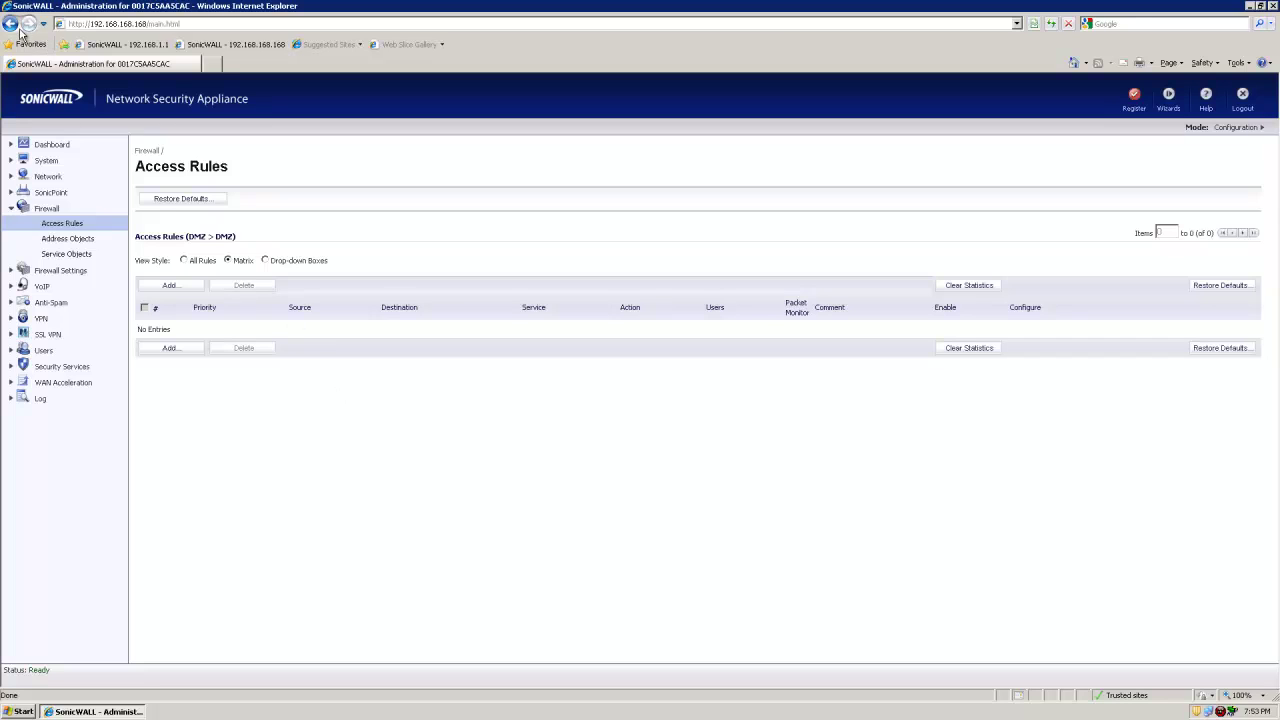
pyautogui.click(62, 223)
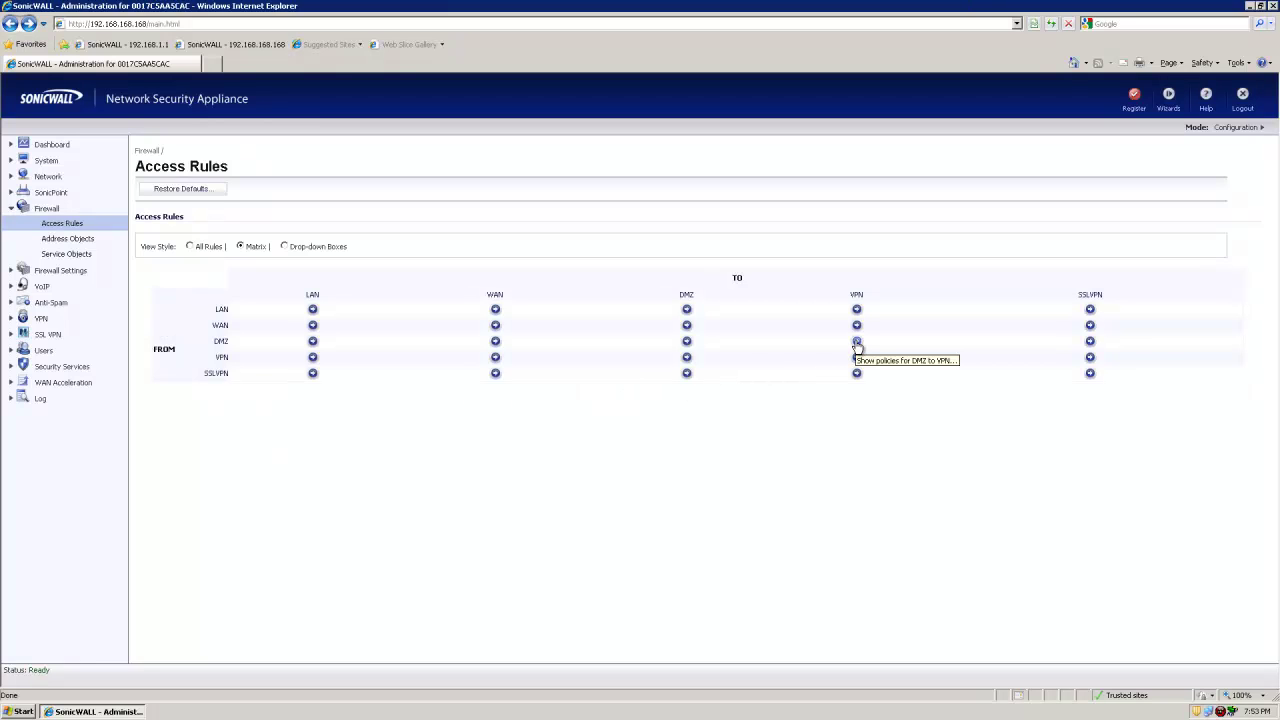
pyautogui.click(857, 342)
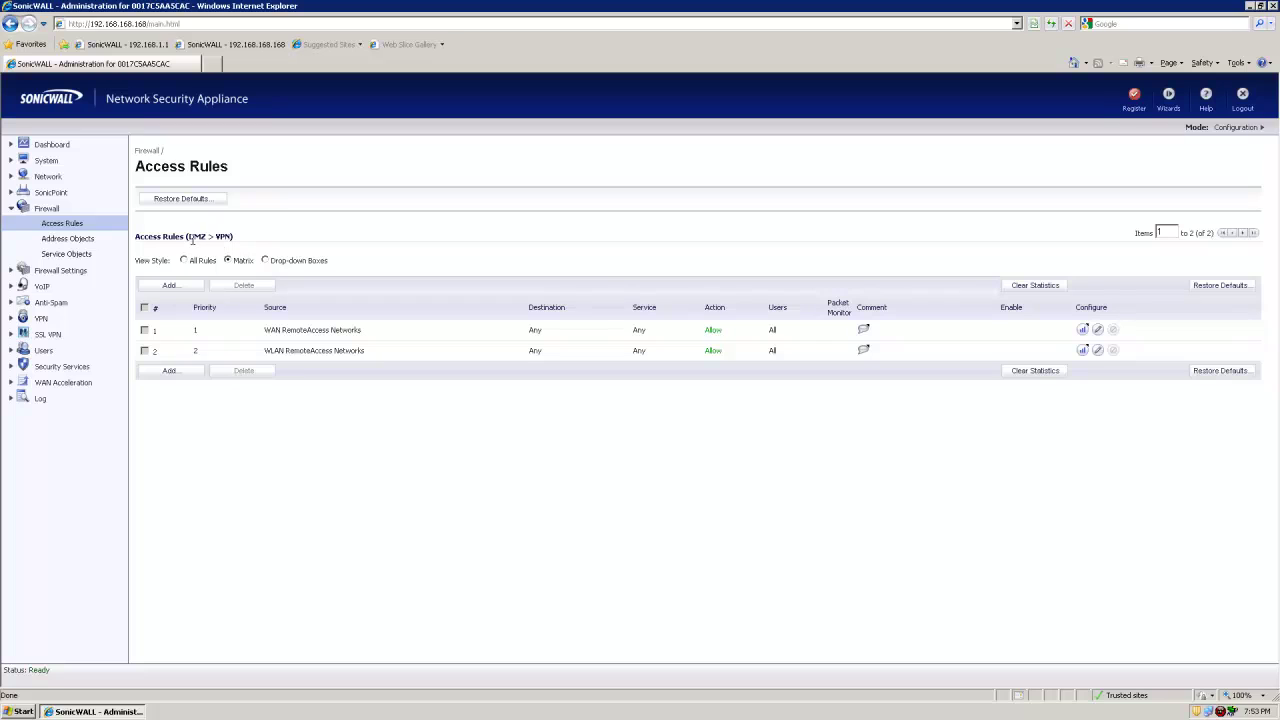
pyautogui.moveTo(188, 237); pyautogui.dragTo(232, 237)
pyautogui.moveTo(284, 333); pyautogui.dragTo(590, 366)
pyautogui.click(612, 392)
pyautogui.click(1080, 349)
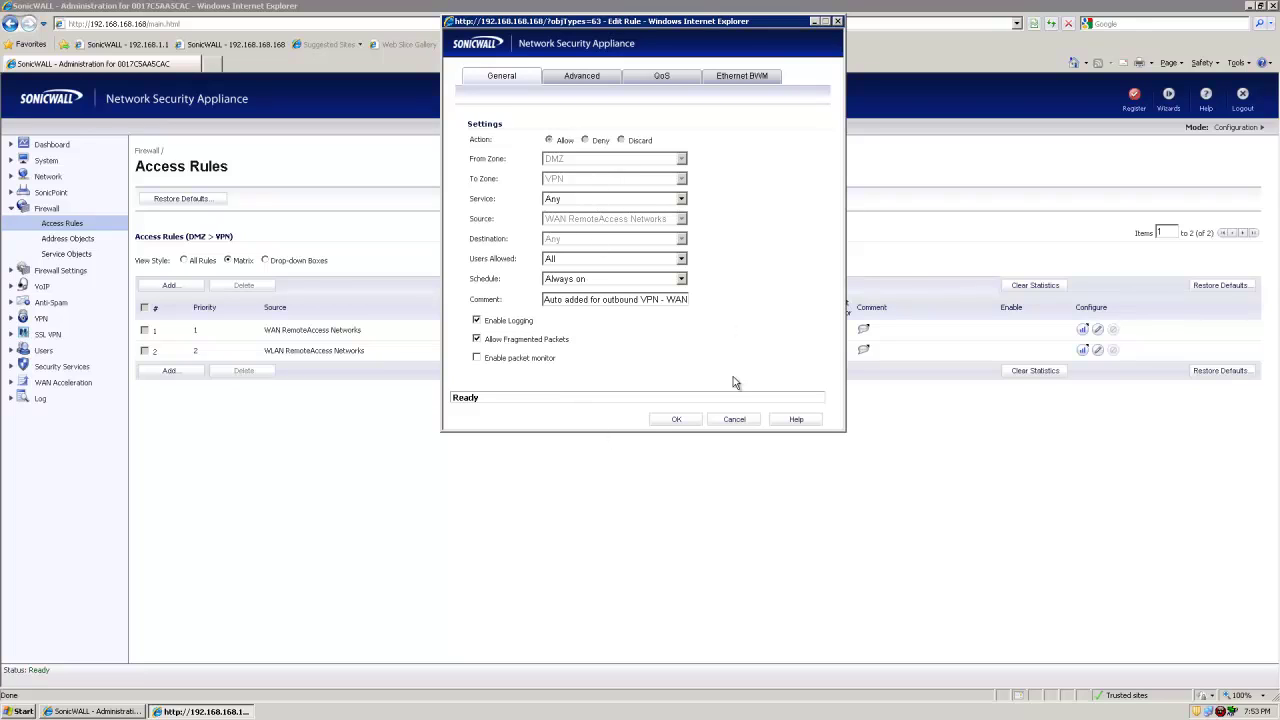
pyautogui.click(745, 421)
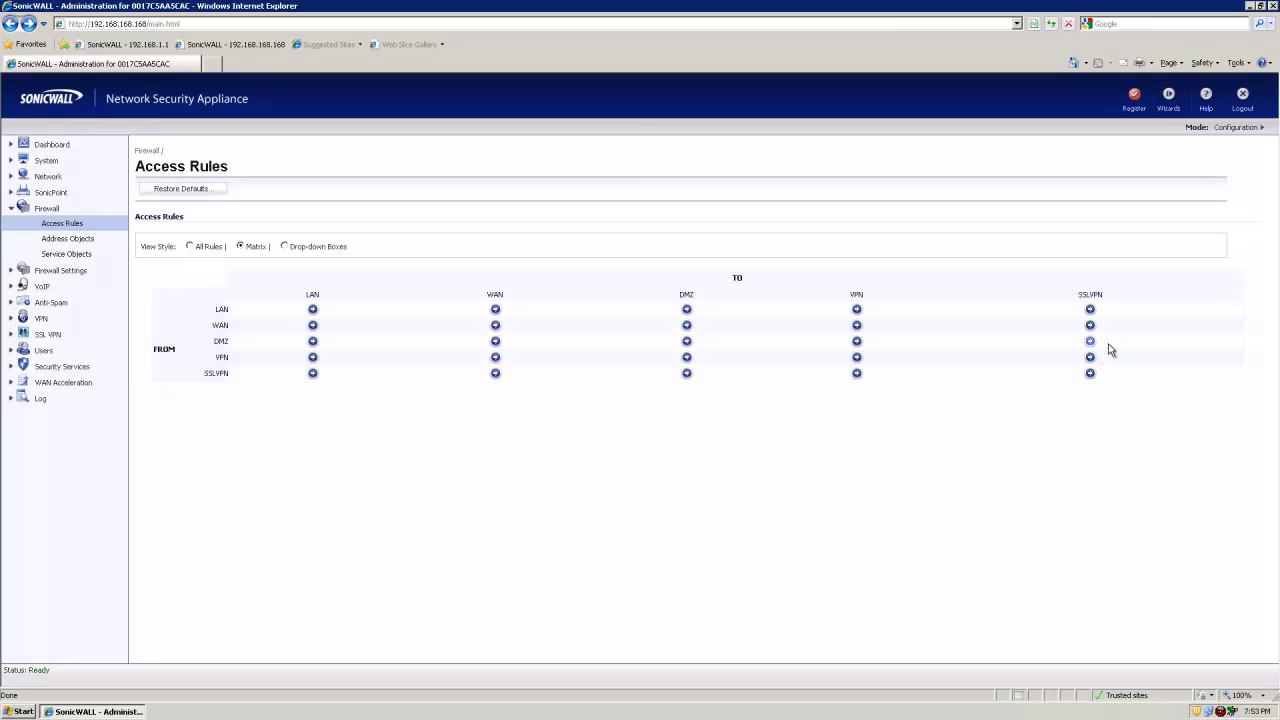
pyautogui.click(1090, 341)
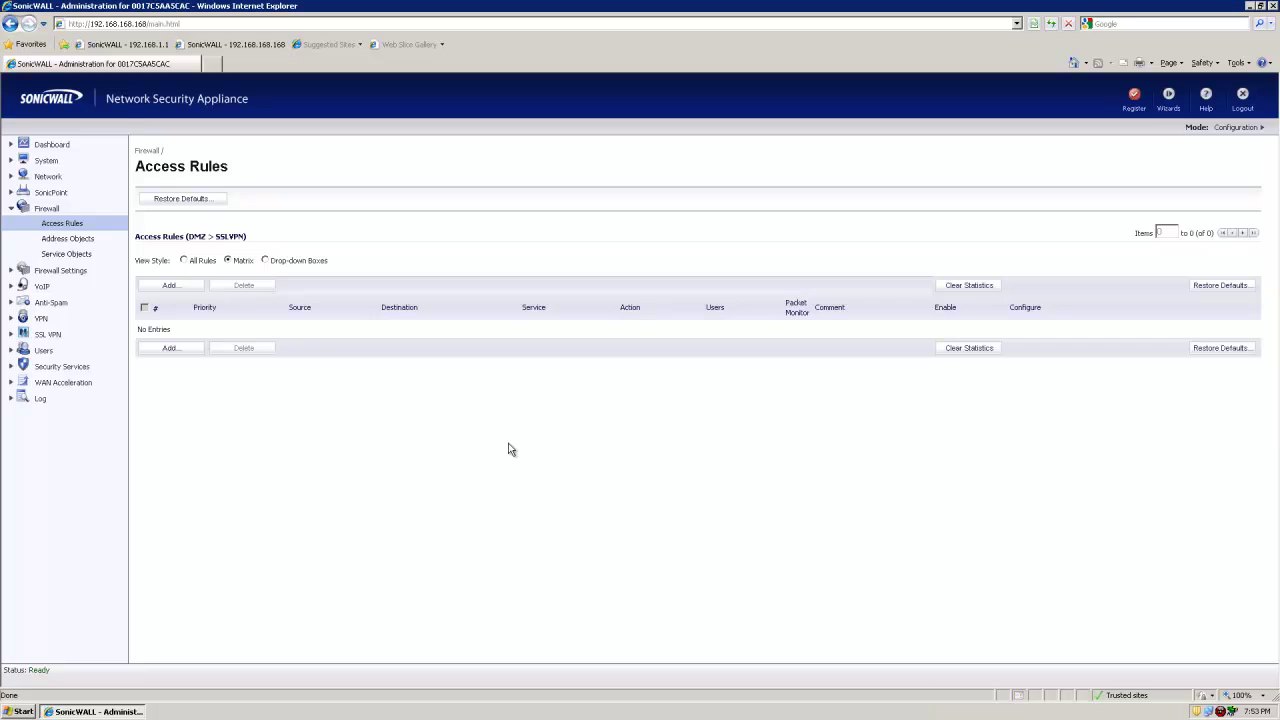
pyautogui.click(9, 24)
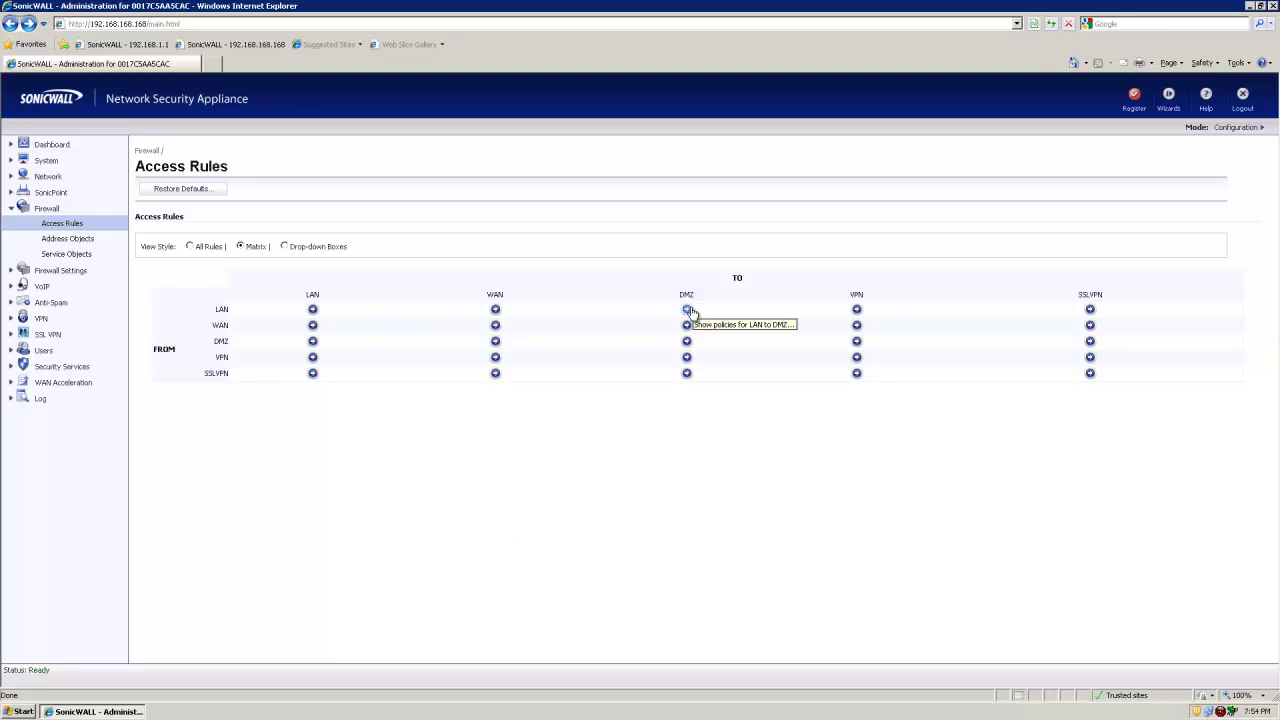
pyautogui.click(688, 311)
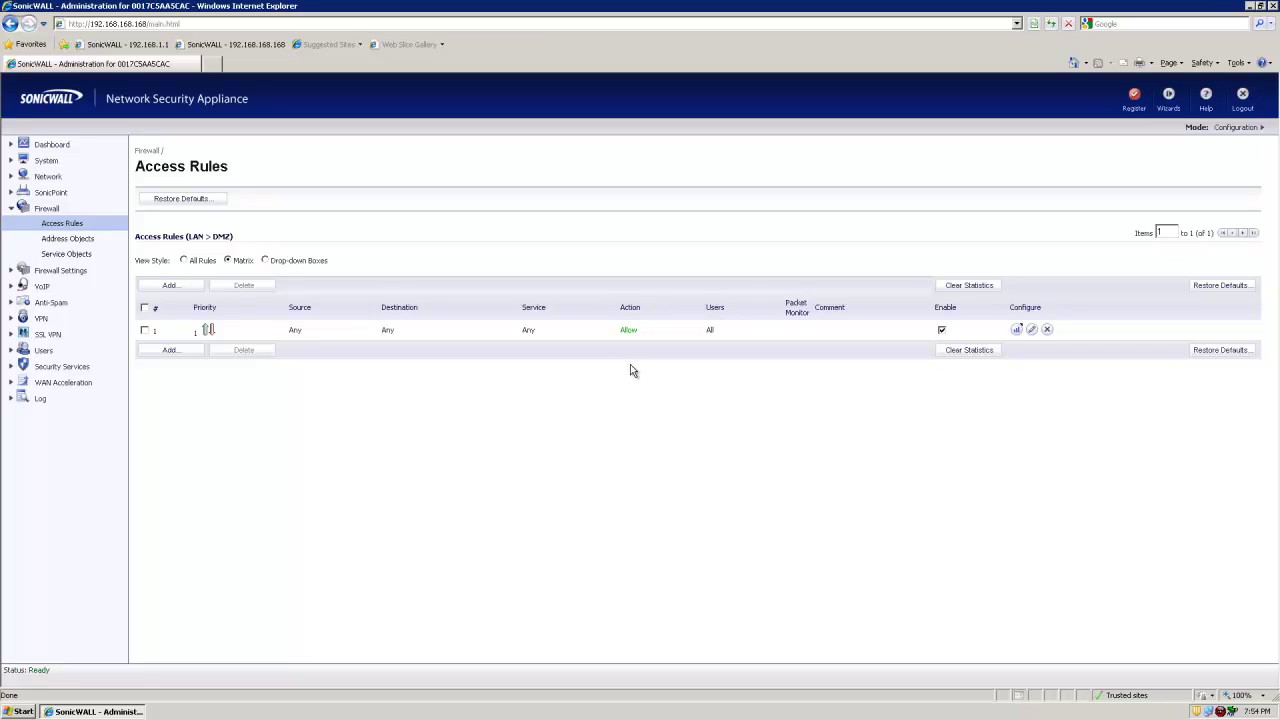
pyautogui.click(1031, 331)
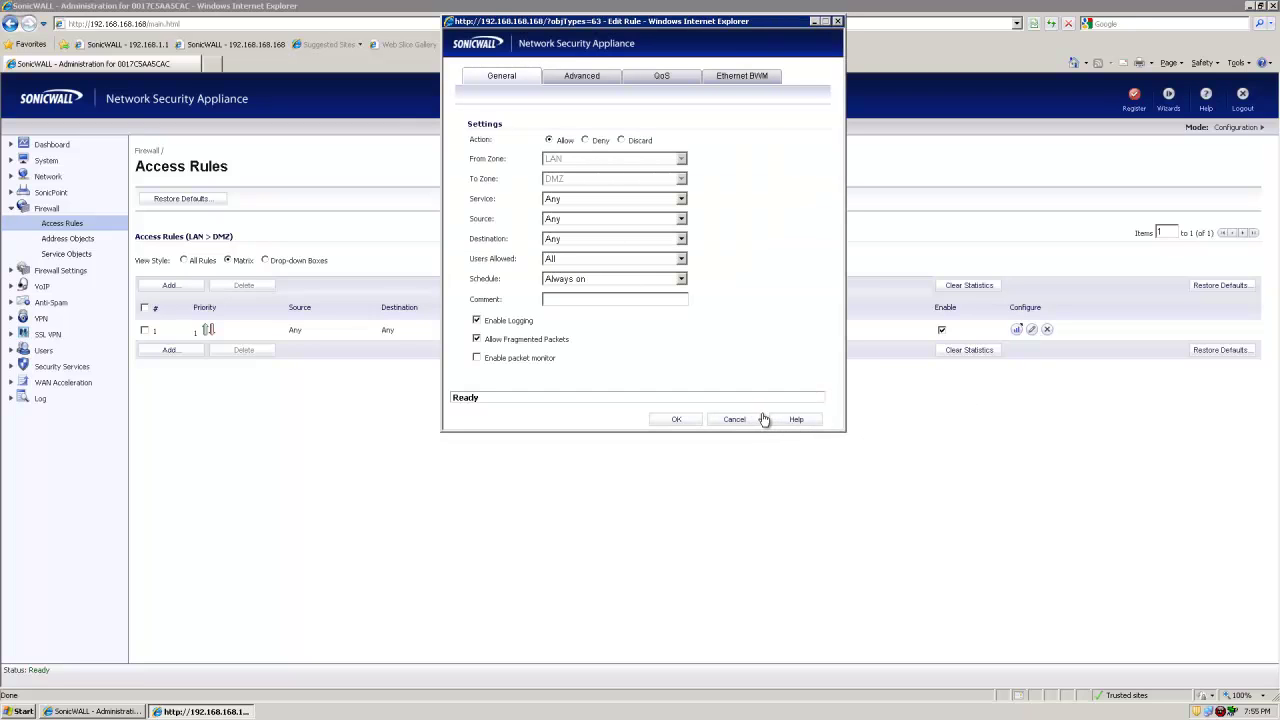
pyautogui.click(587, 142)
pyautogui.click(731, 420)
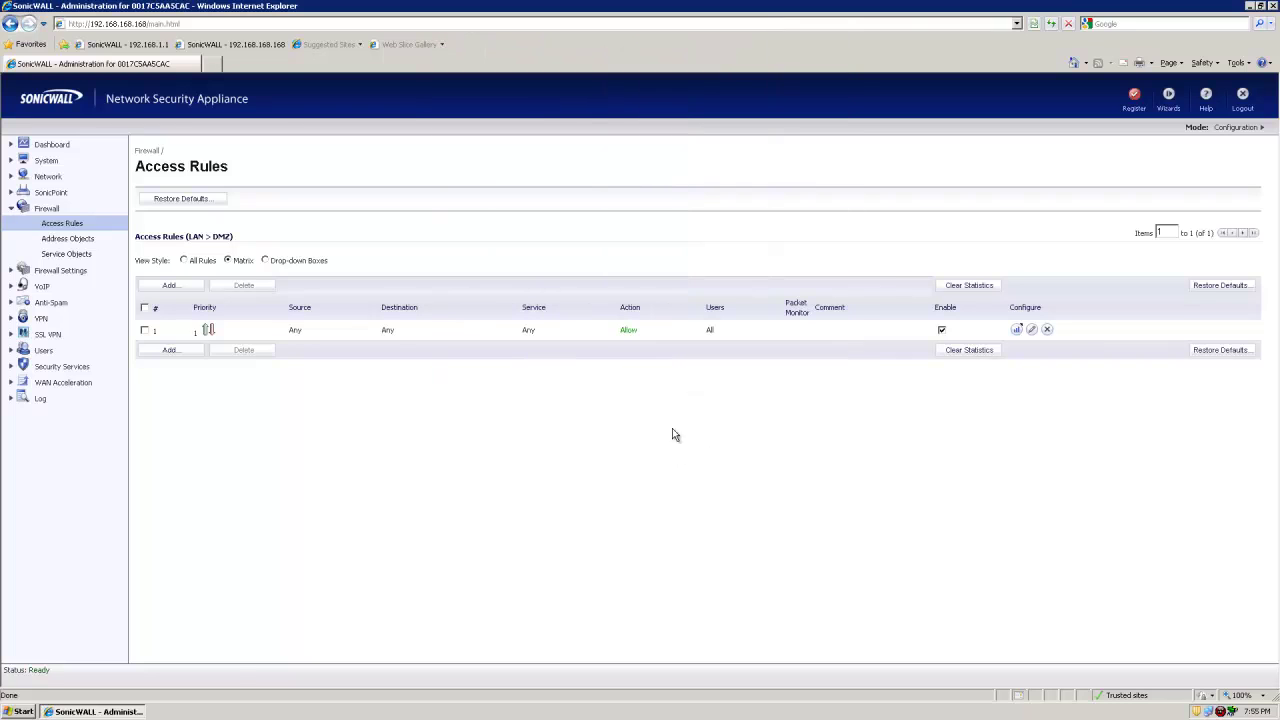
pyautogui.click(12, 23)
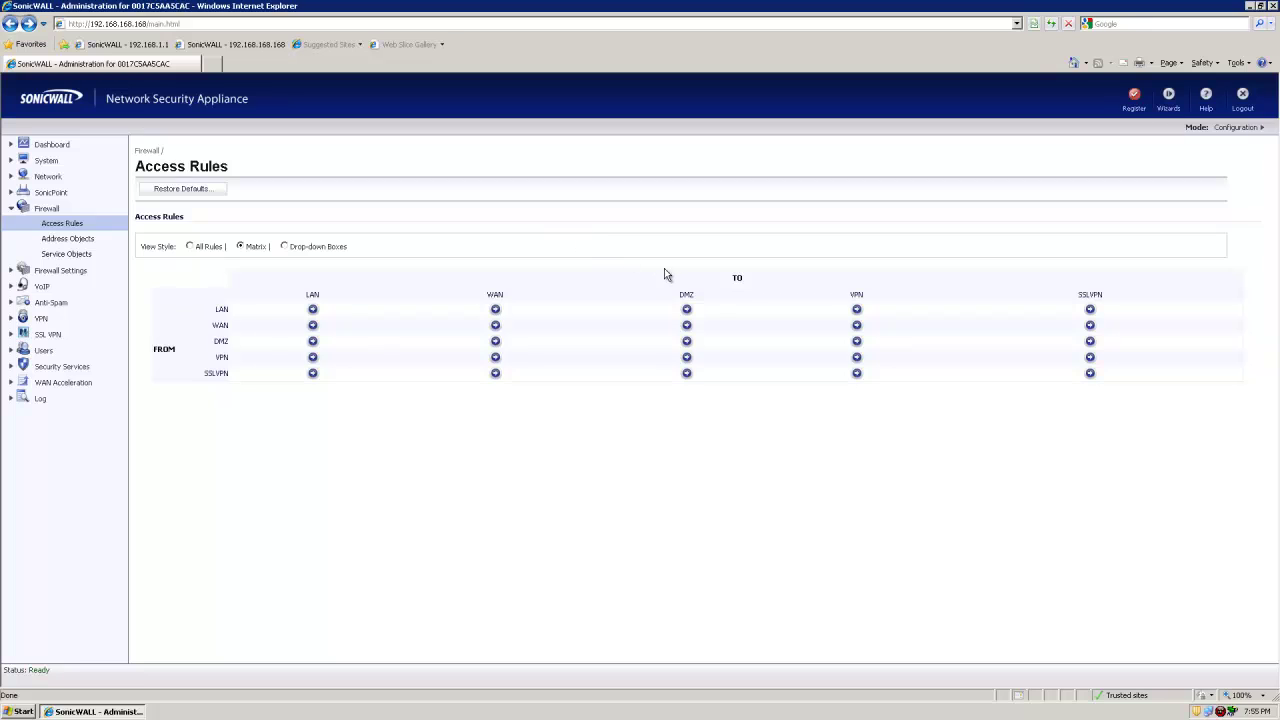
pyautogui.click(687, 338)
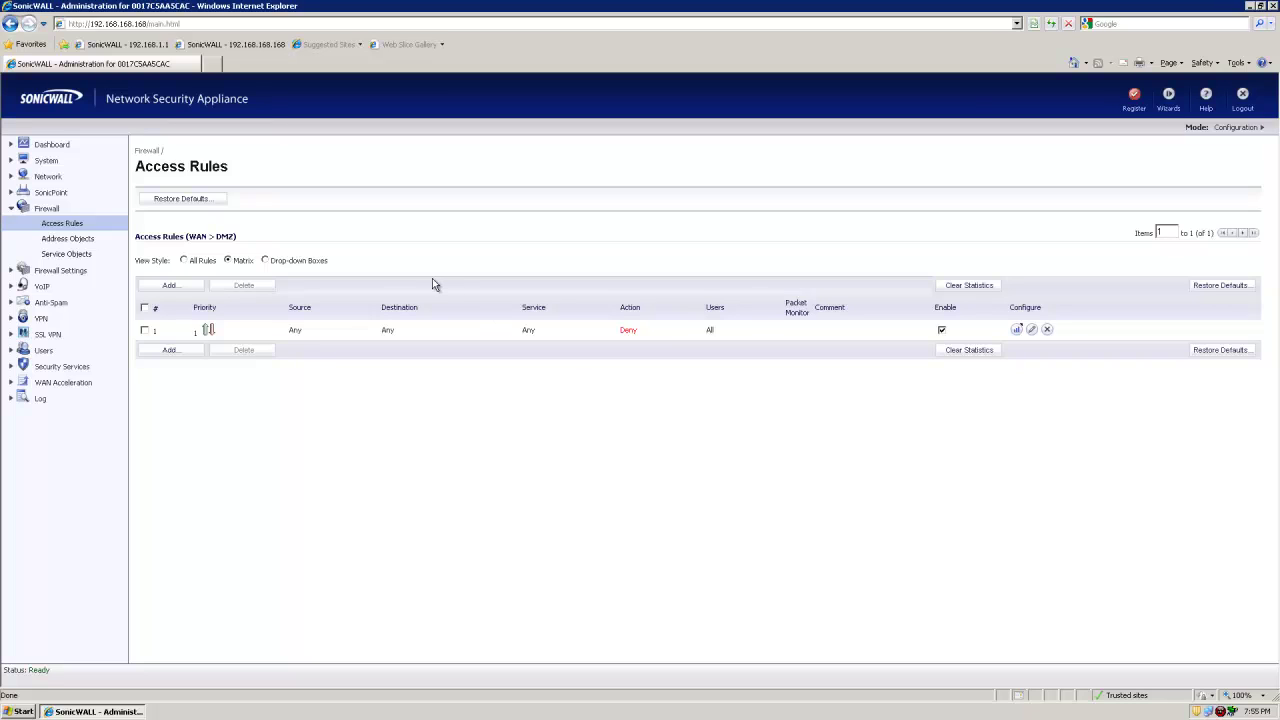
pyautogui.click(10, 26)
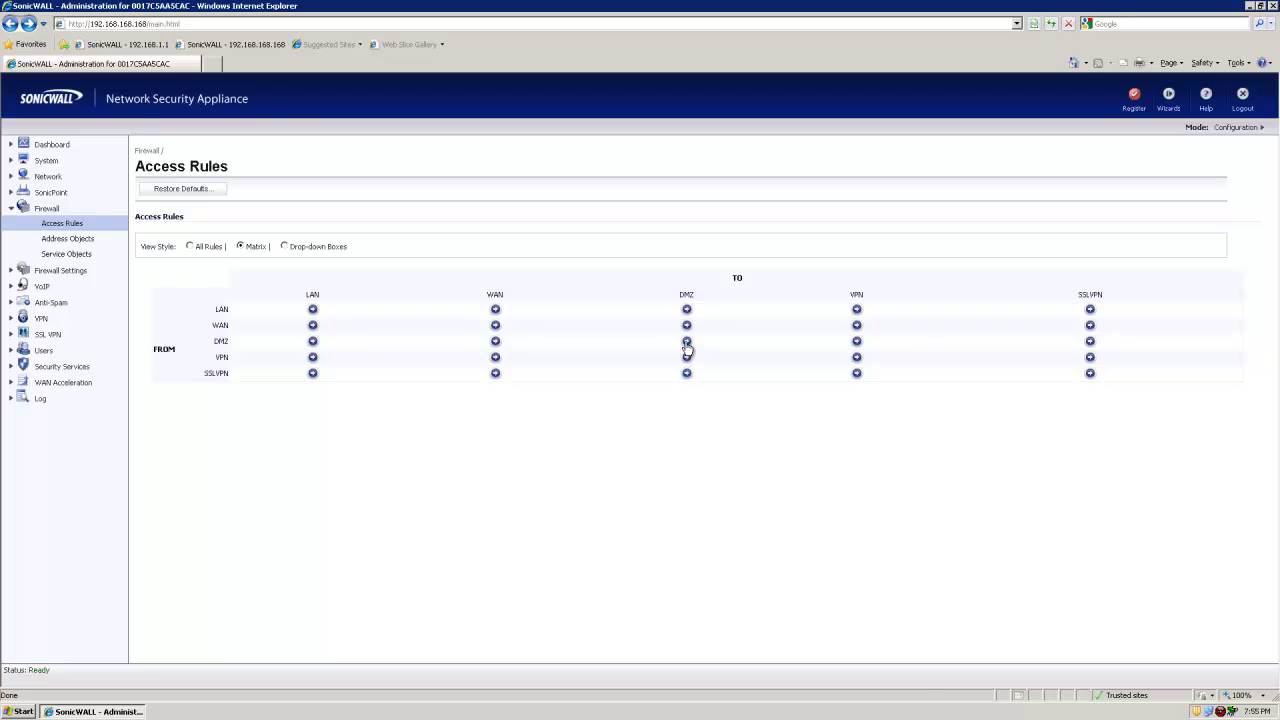
pyautogui.click(686, 342)
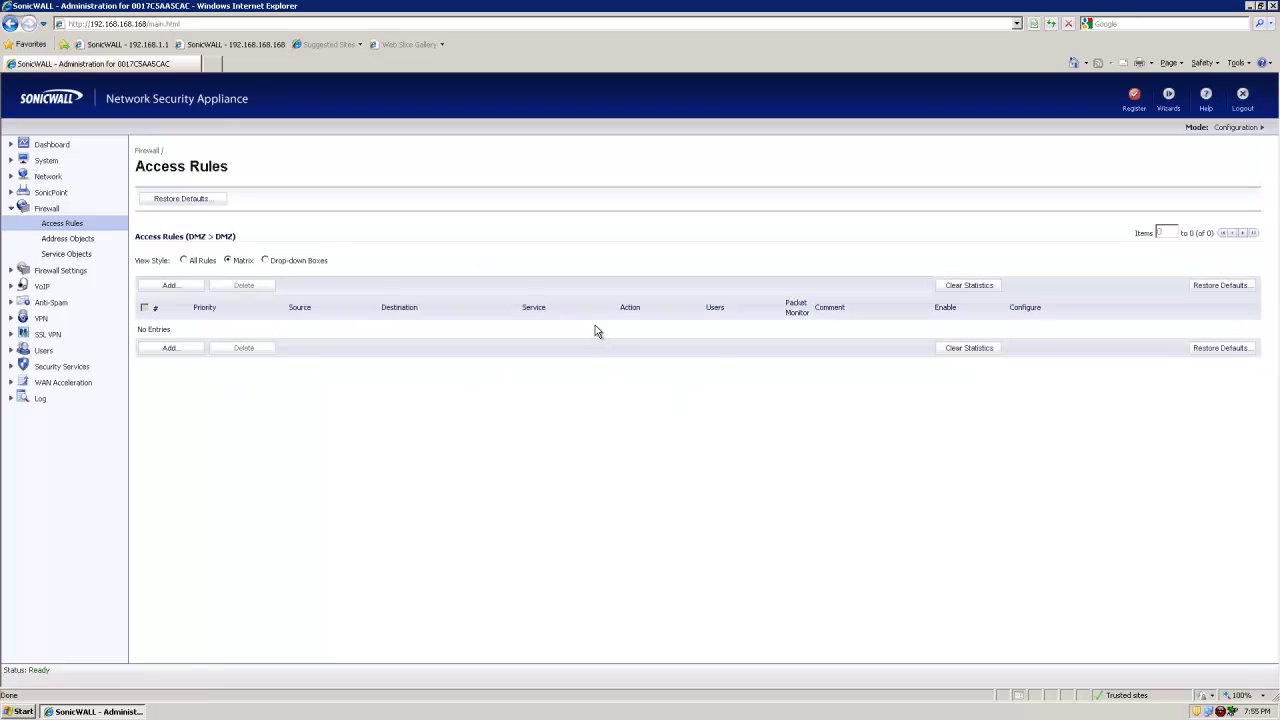
pyautogui.press('BackSpace')
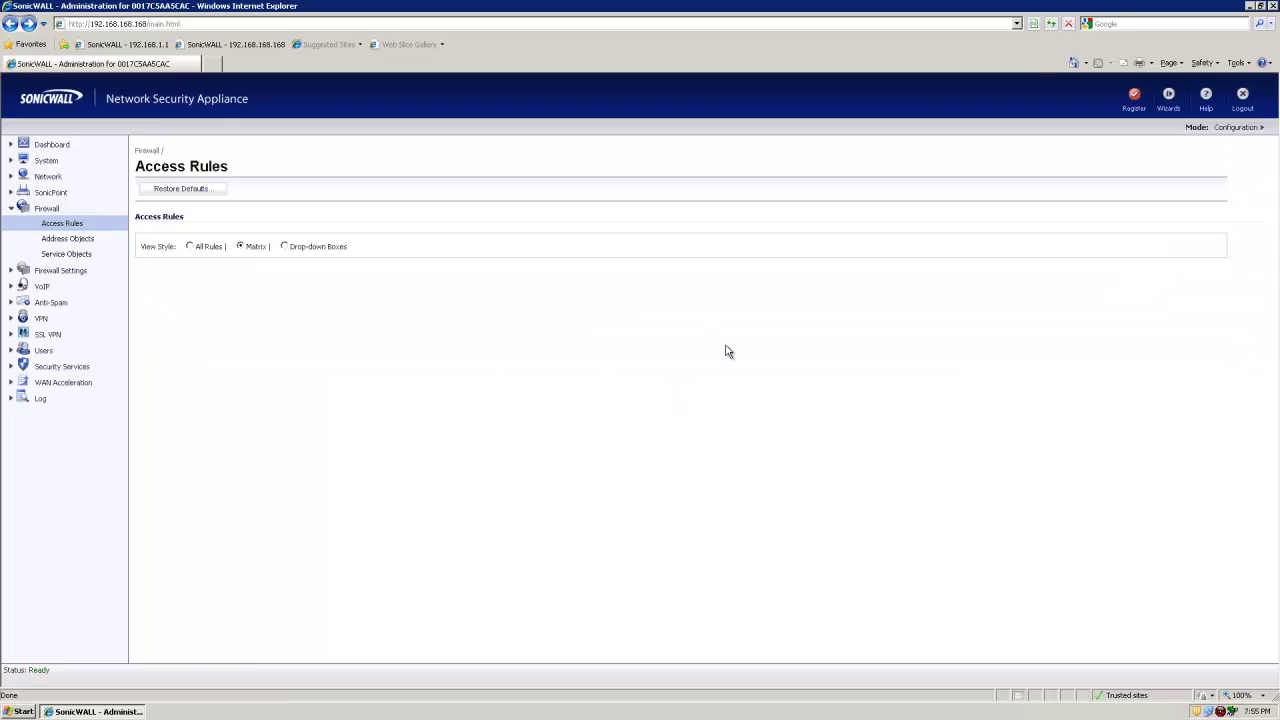
pyautogui.click(686, 357)
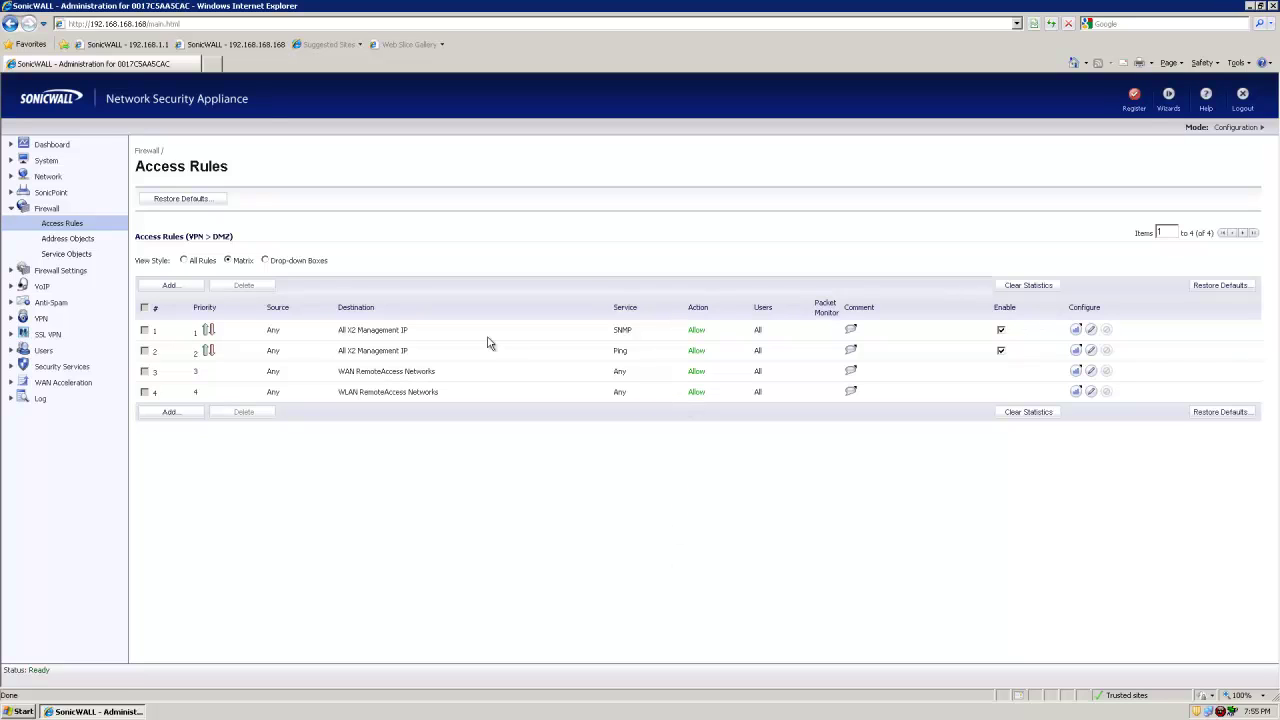
pyautogui.click(10, 23)
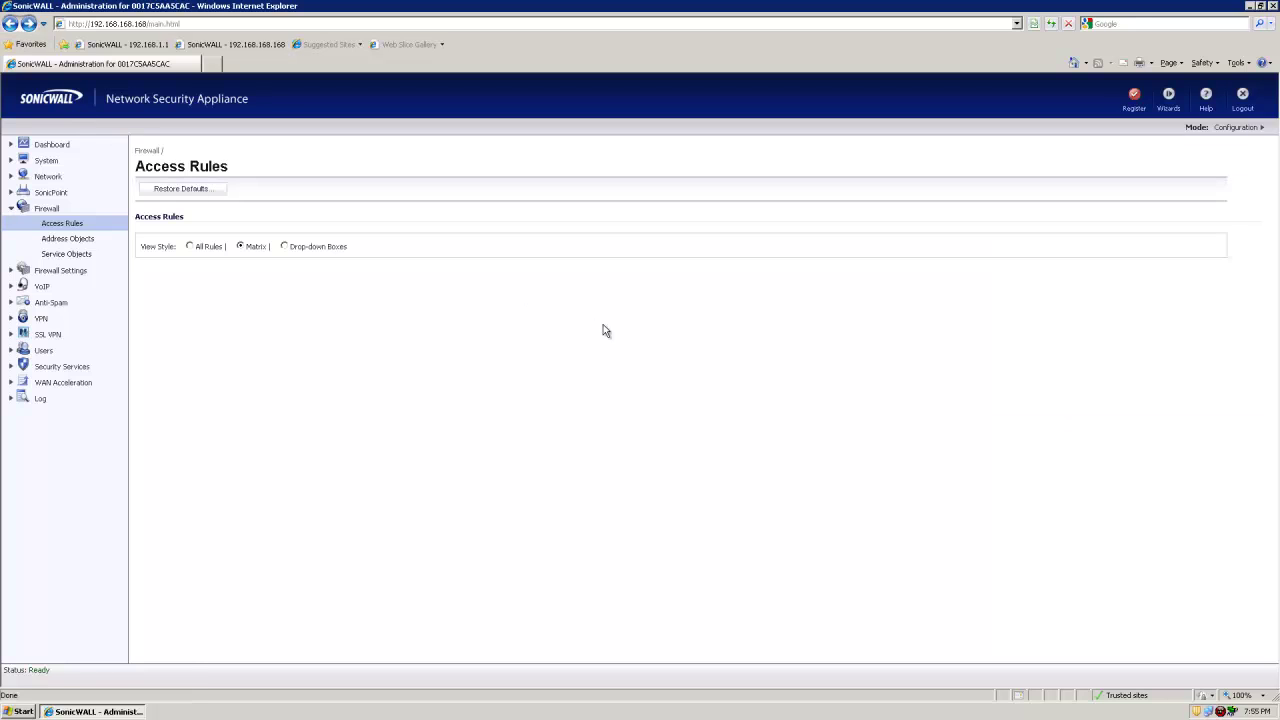
pyautogui.click(687, 374)
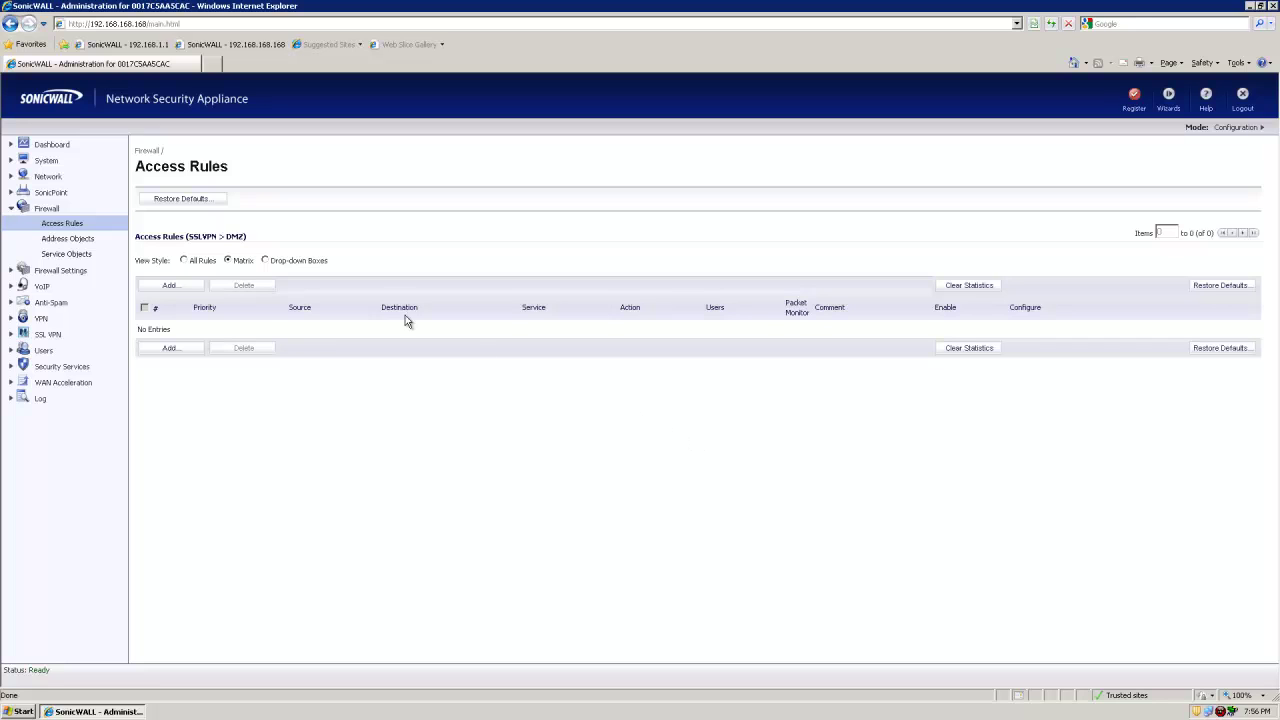
pyautogui.click(60, 223)
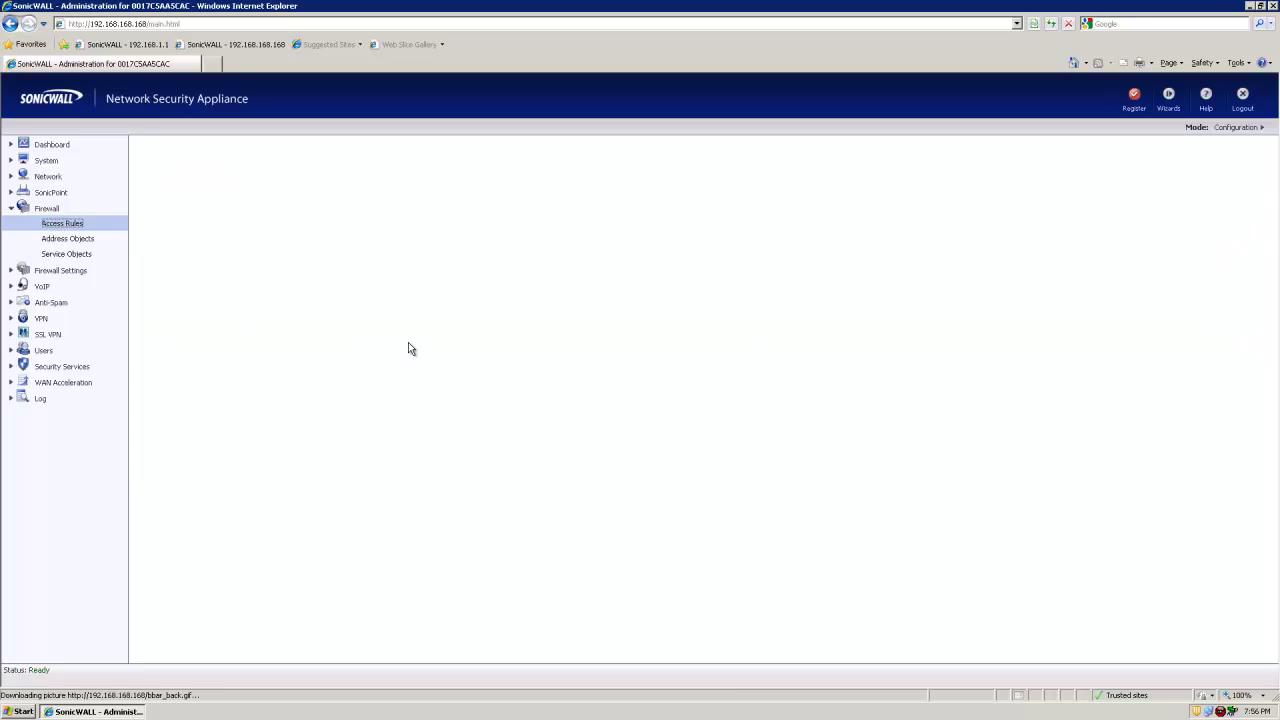
# Return to Network > Interfaces to see X2 listed as DMZ at 10.0.0.1, comment 'Guest Access'
pyautogui.click(47, 176)
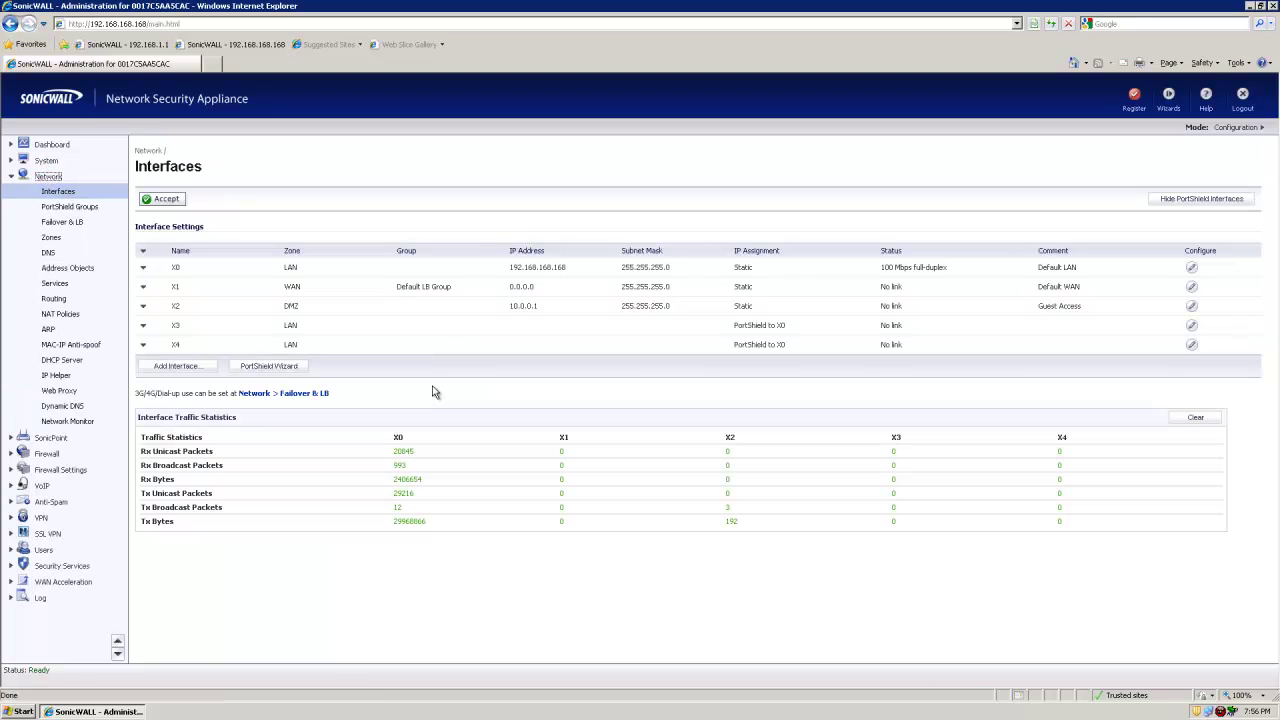